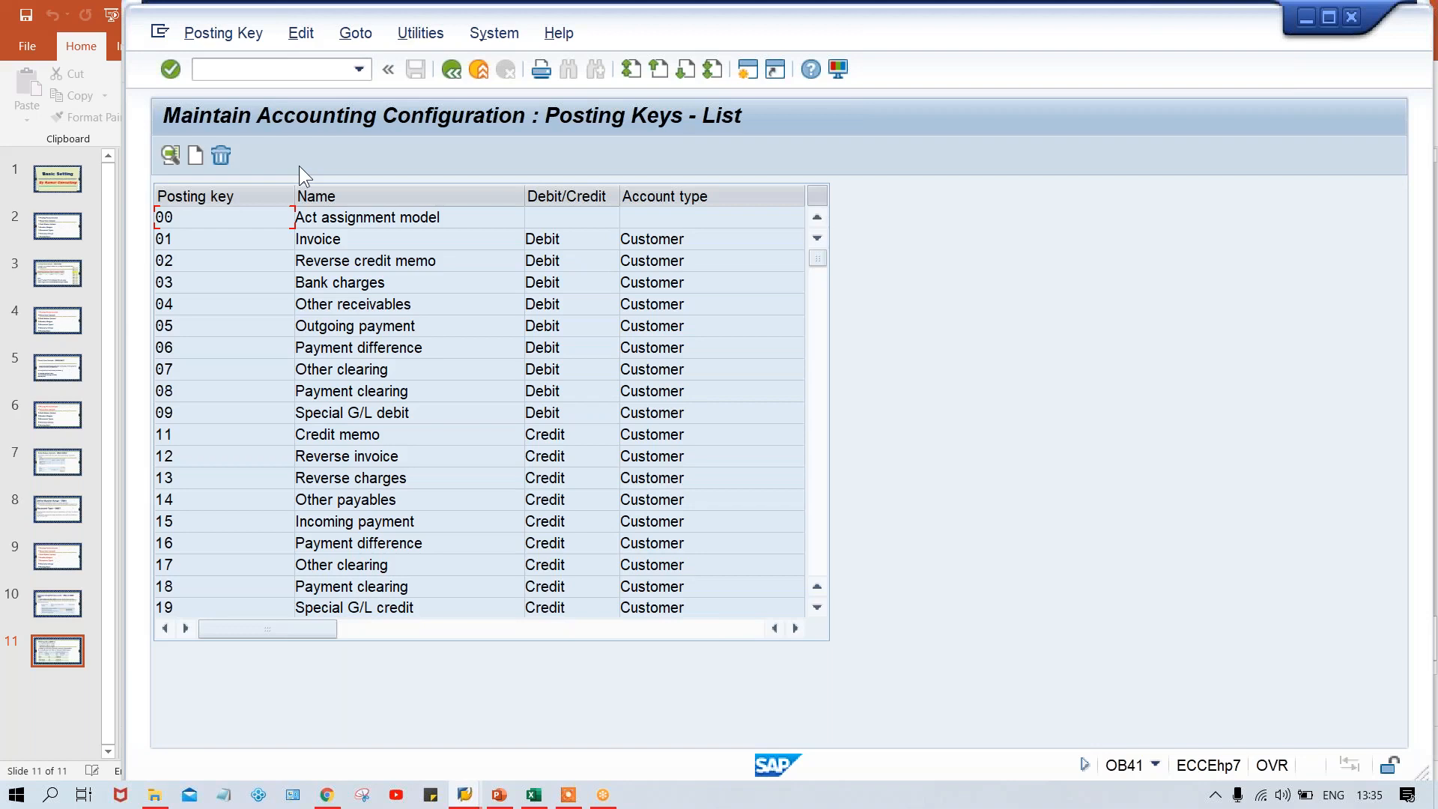
Review the posting keys list from the customer keys through the last entries and back to the vendor keys
{"action": "left_click", "coordinate": [820, 492]}
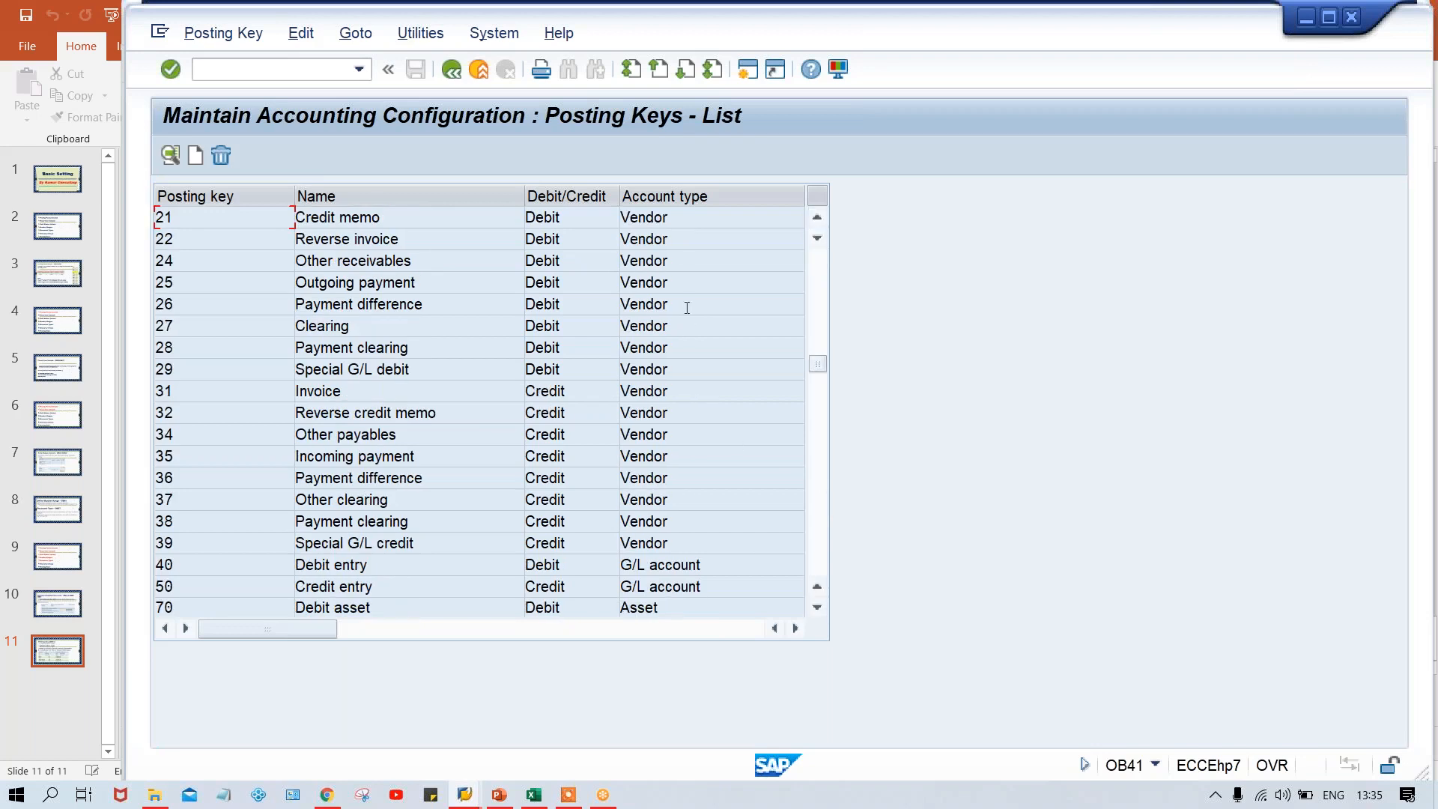
{"action": "left_click", "coordinate": [817, 514]}
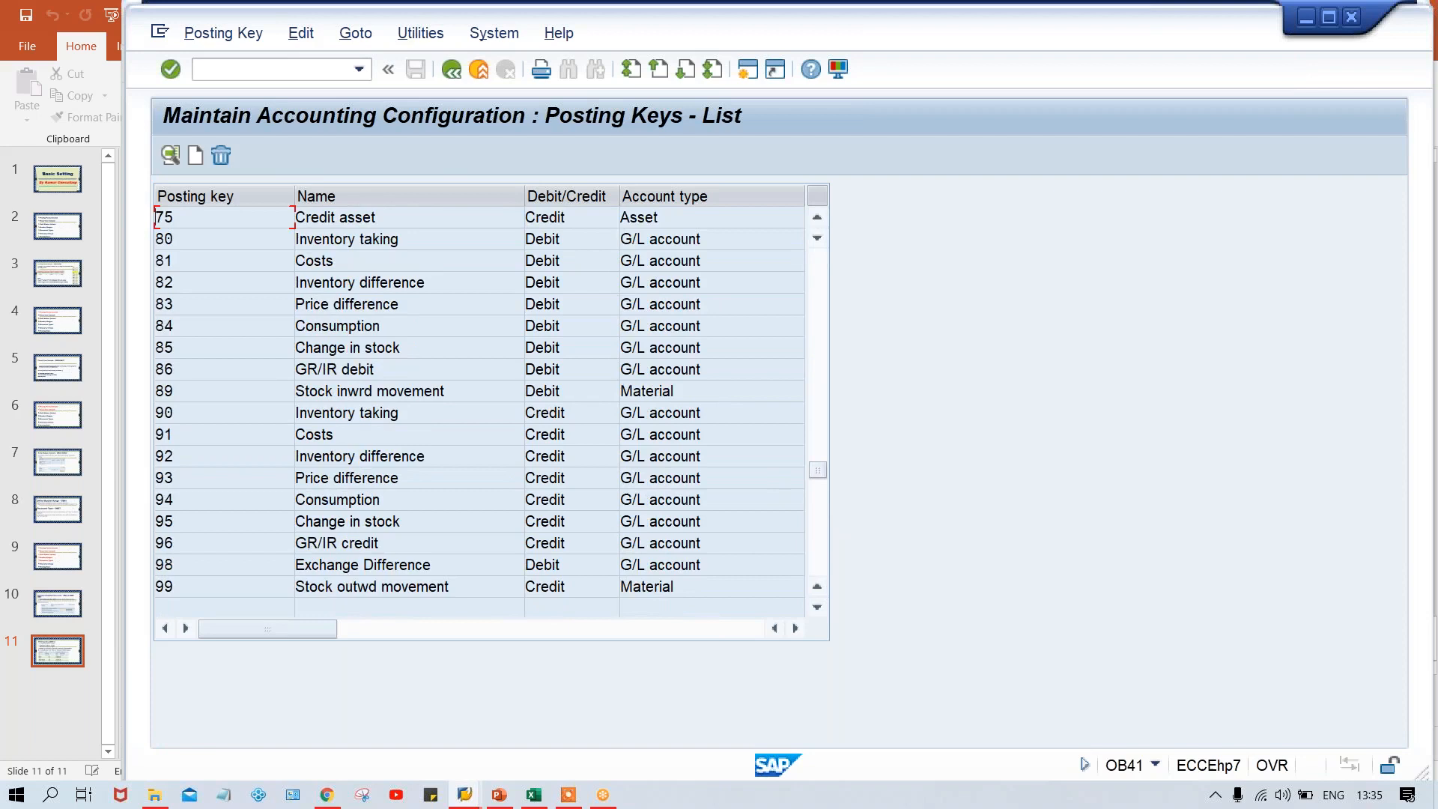
{"action": "left_click", "coordinate": [819, 537]}
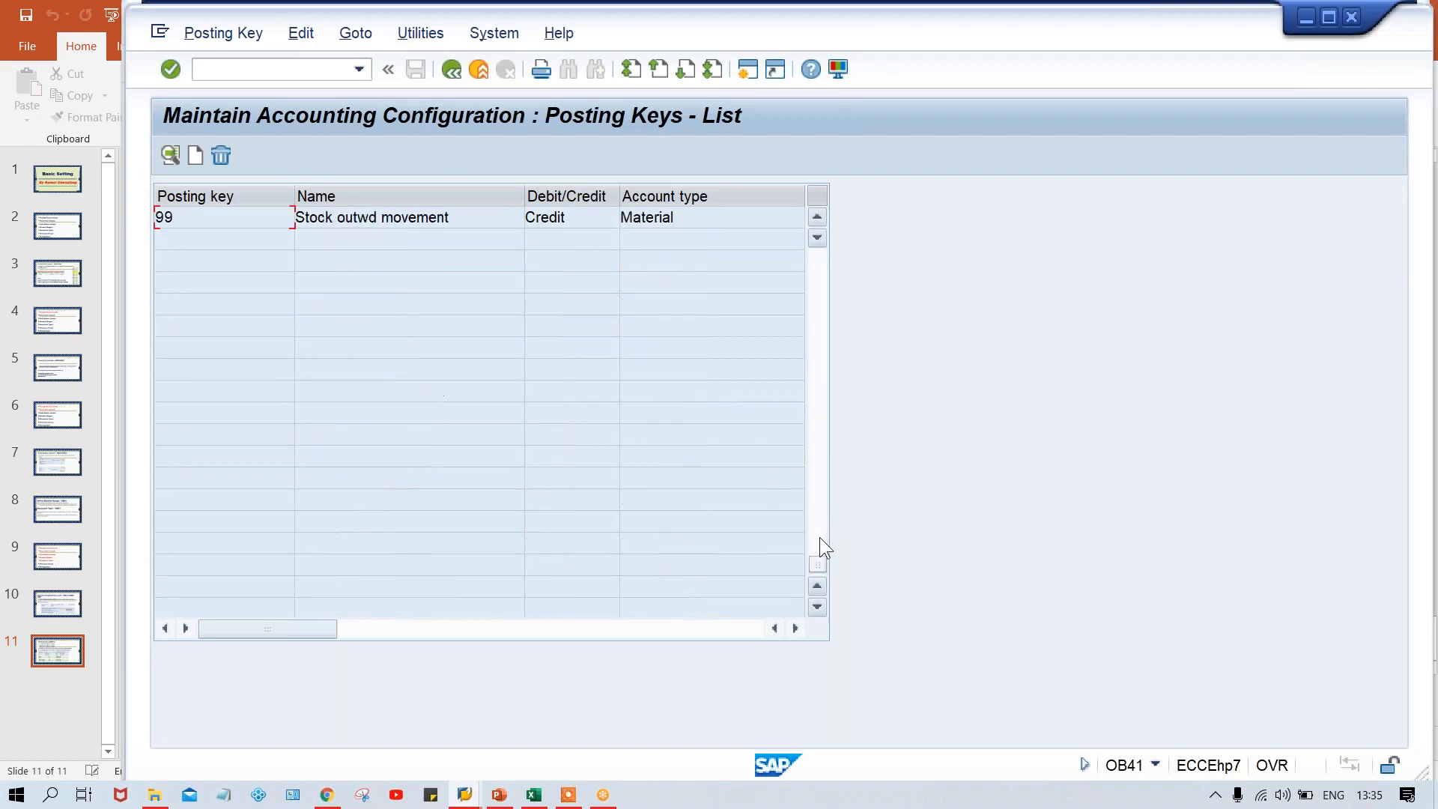
{"action": "left_click", "coordinate": [817, 361]}
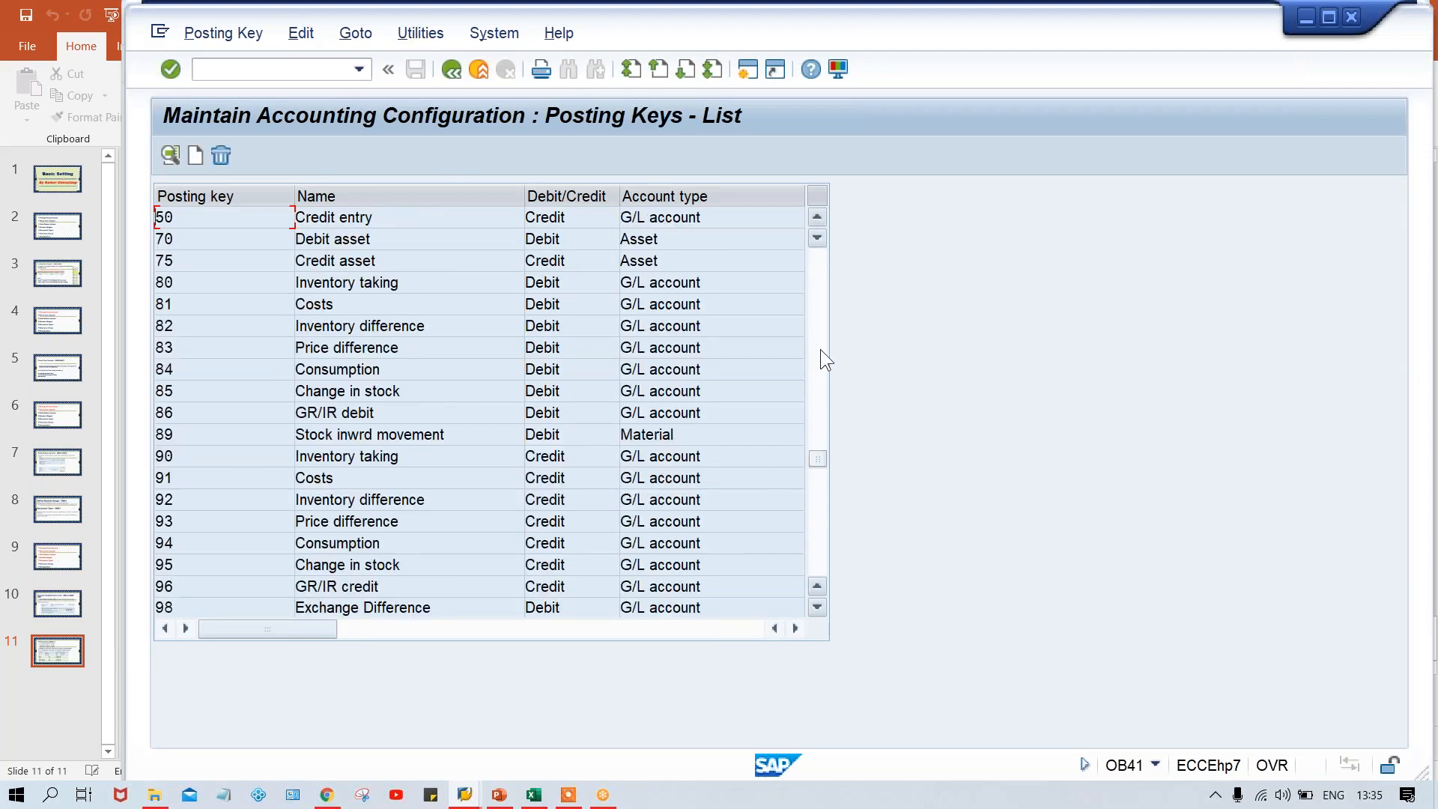
{"action": "left_click", "coordinate": [820, 349]}
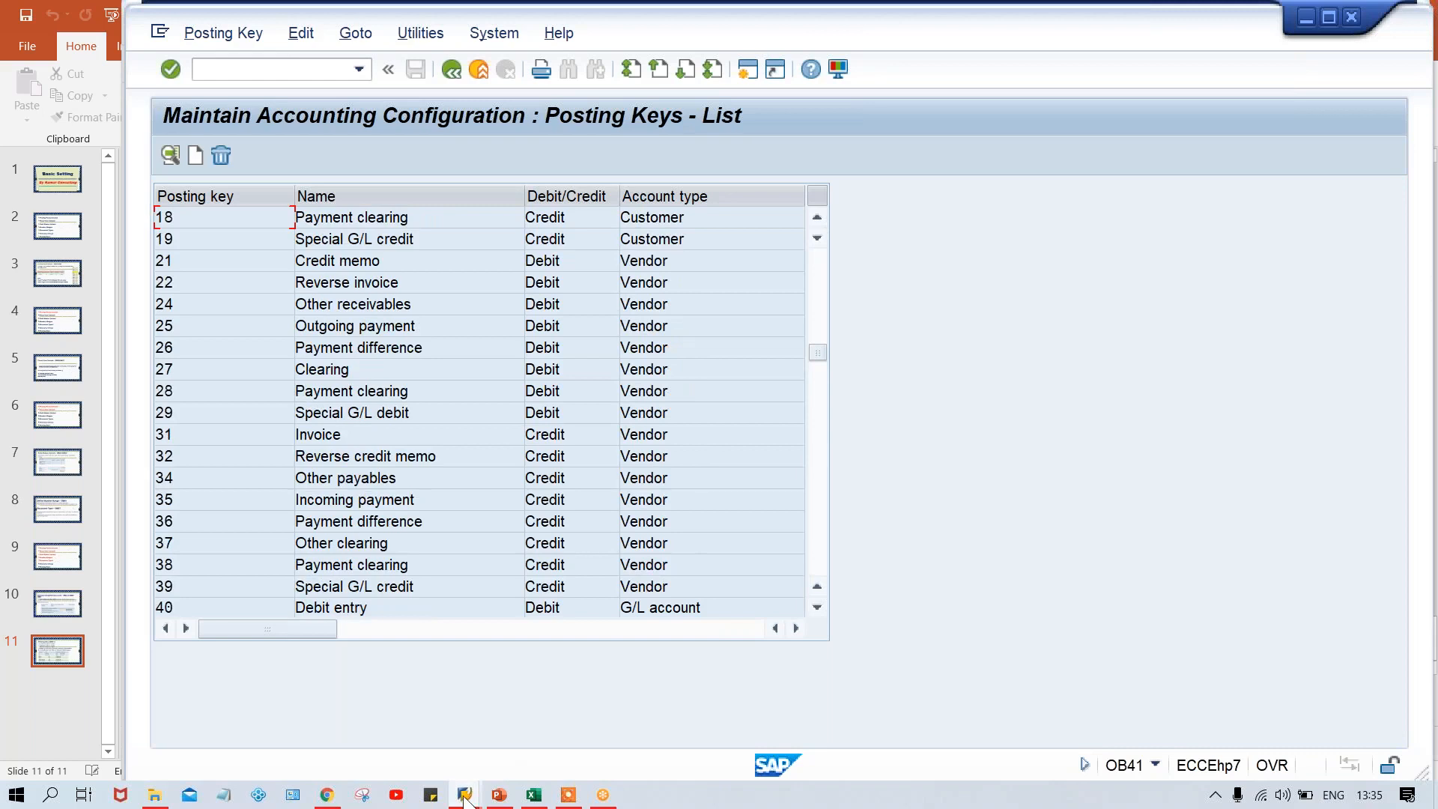
Switch to the SAP session showing field status variants and position the list at variant TFSV
{"action": "mouse_move", "coordinate": [463, 799]}
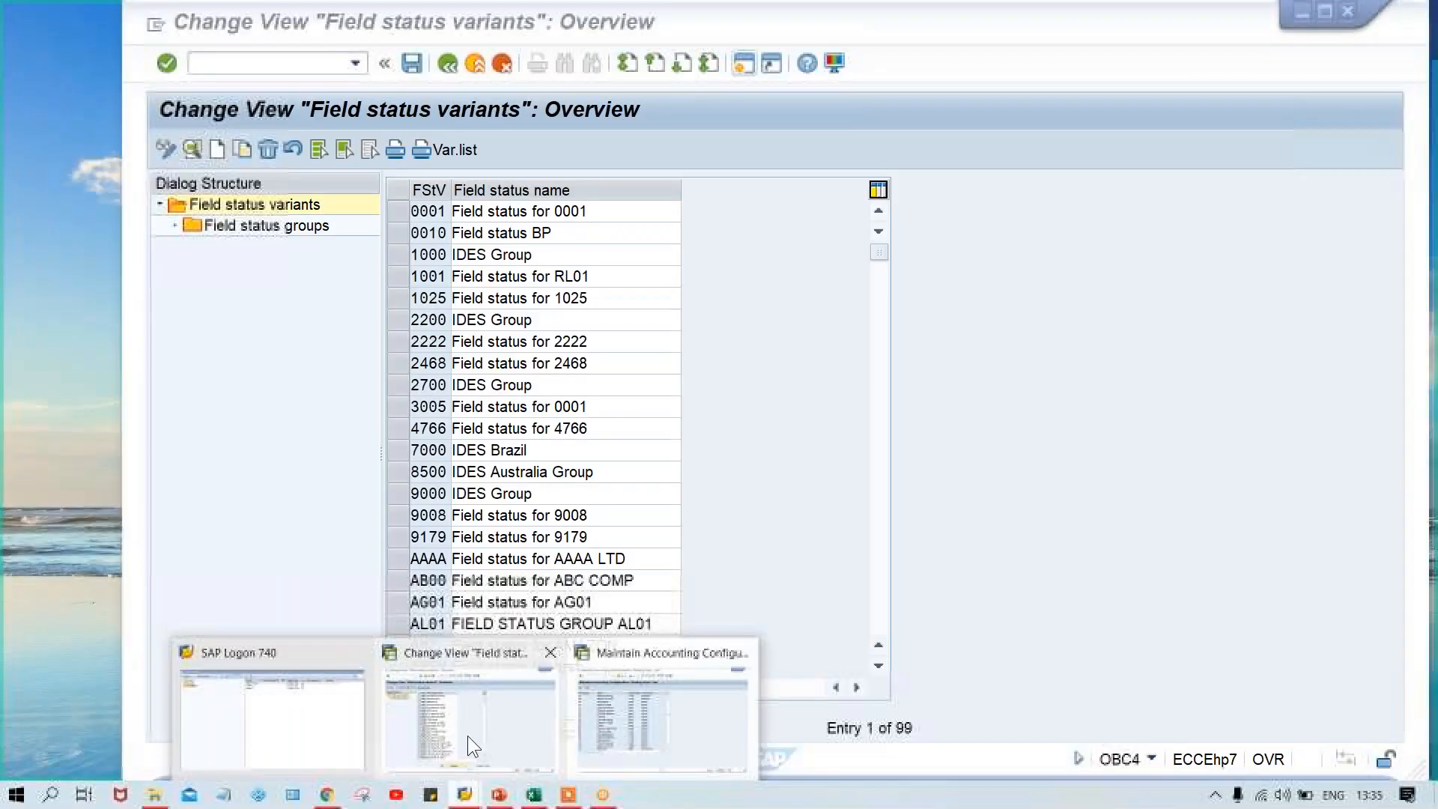
{"action": "left_click", "coordinate": [468, 736]}
{"action": "left_click", "coordinate": [408, 211]}
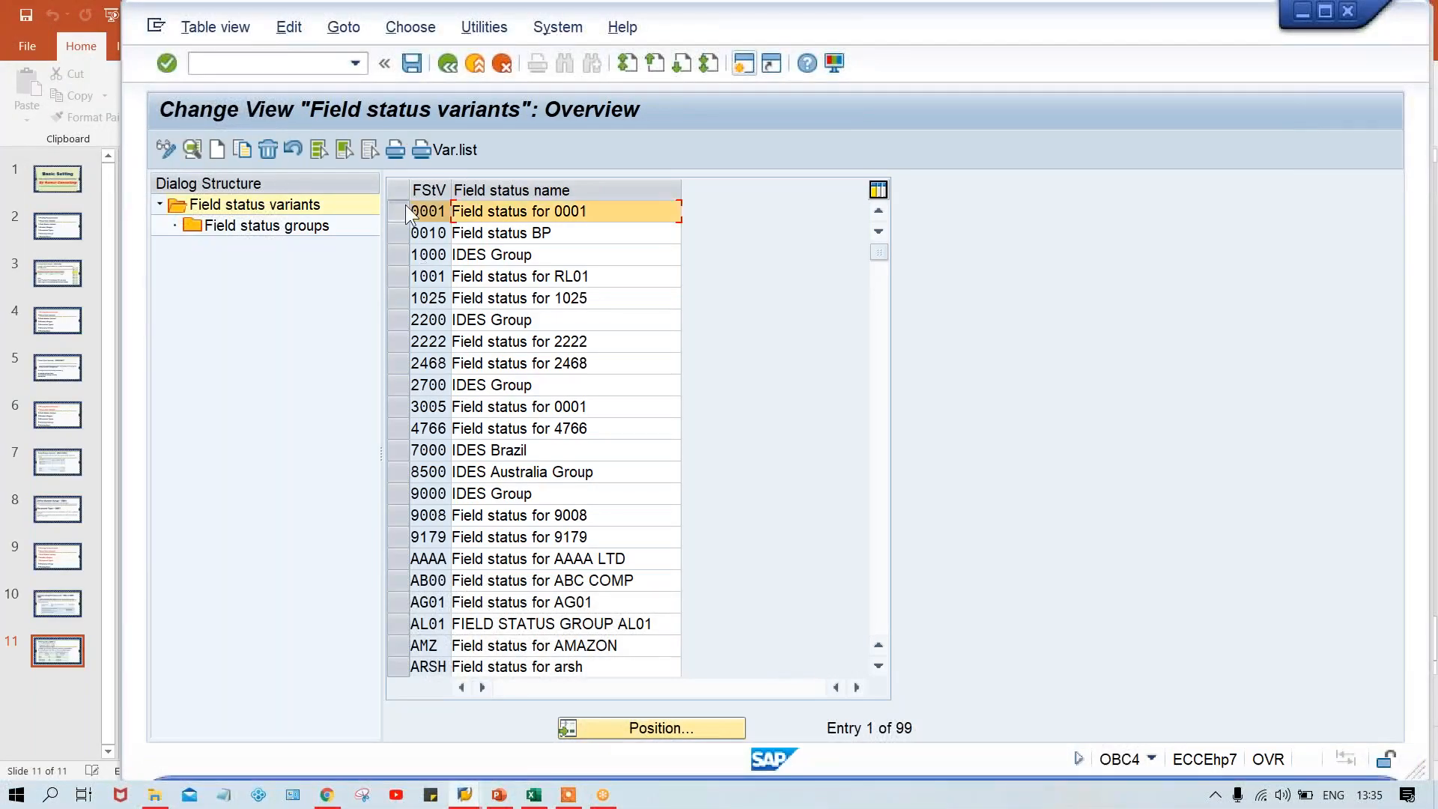
{"action": "left_click", "coordinate": [406, 206]}
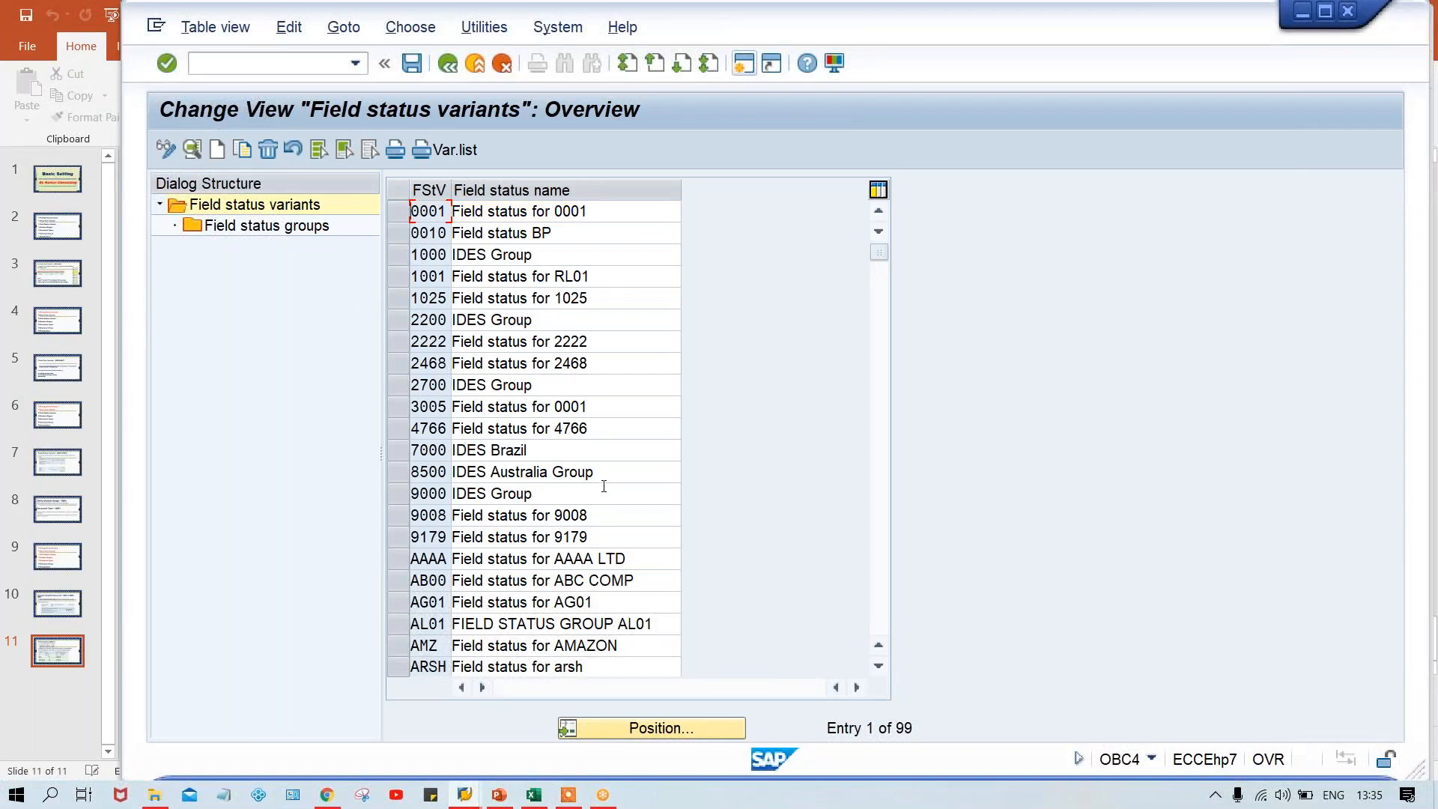
{"action": "left_click", "coordinate": [667, 728]}
{"action": "type", "text": "TF"}
{"action": "type", "text": "ER"}
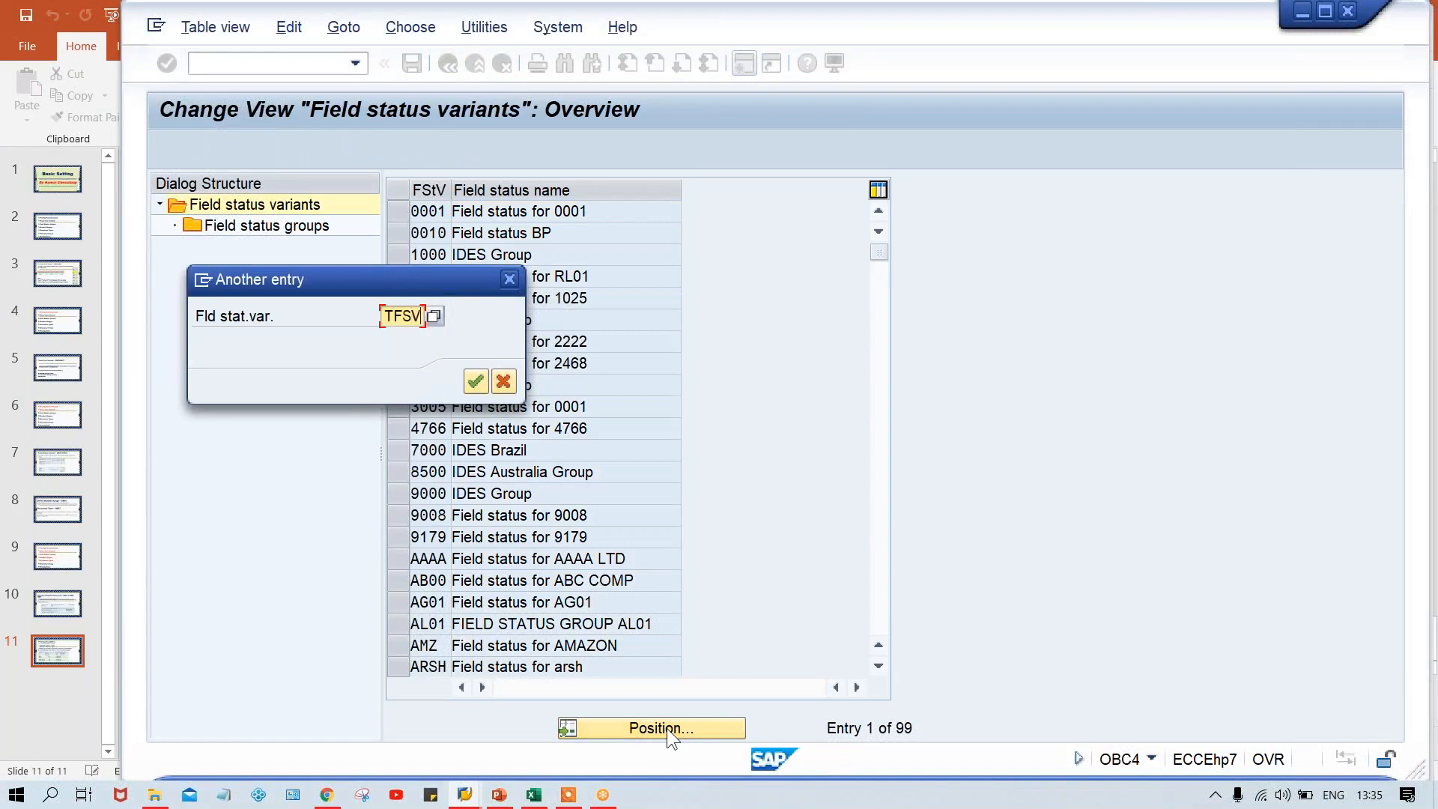
{"action": "key", "text": "Return"}
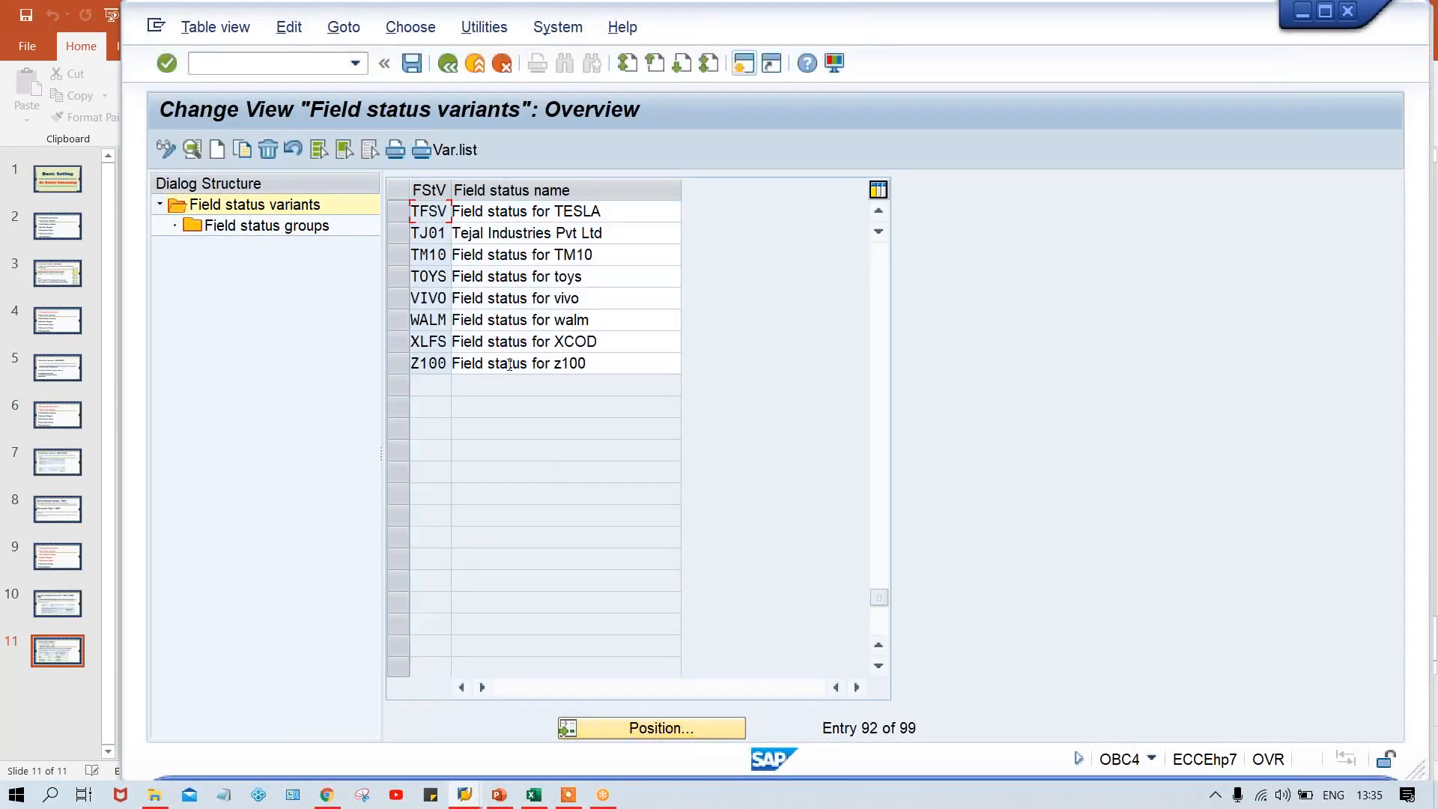
Select field status variant TFSV and display its field status groups
{"action": "left_click", "coordinate": [399, 212]}
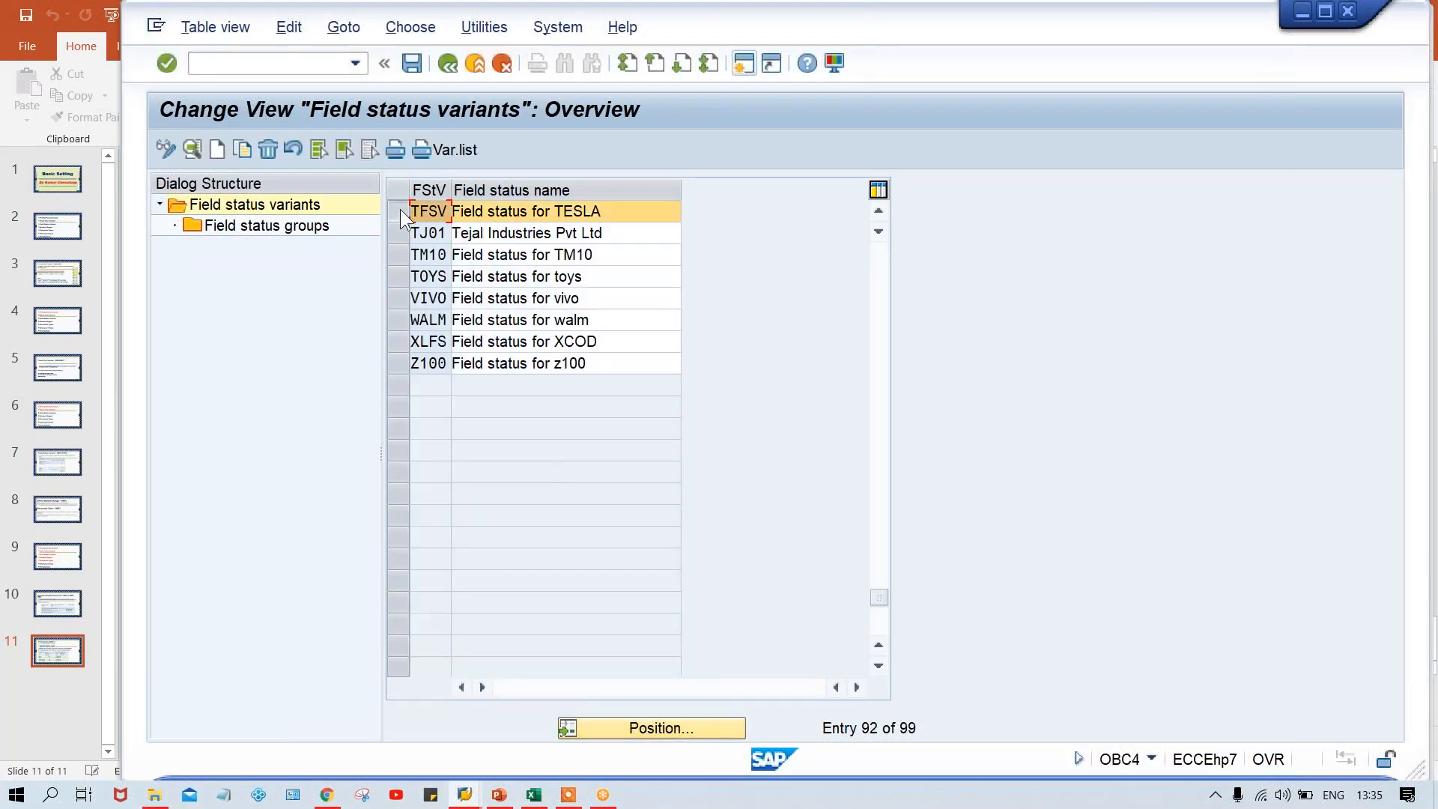
{"action": "left_click", "coordinate": [488, 211]}
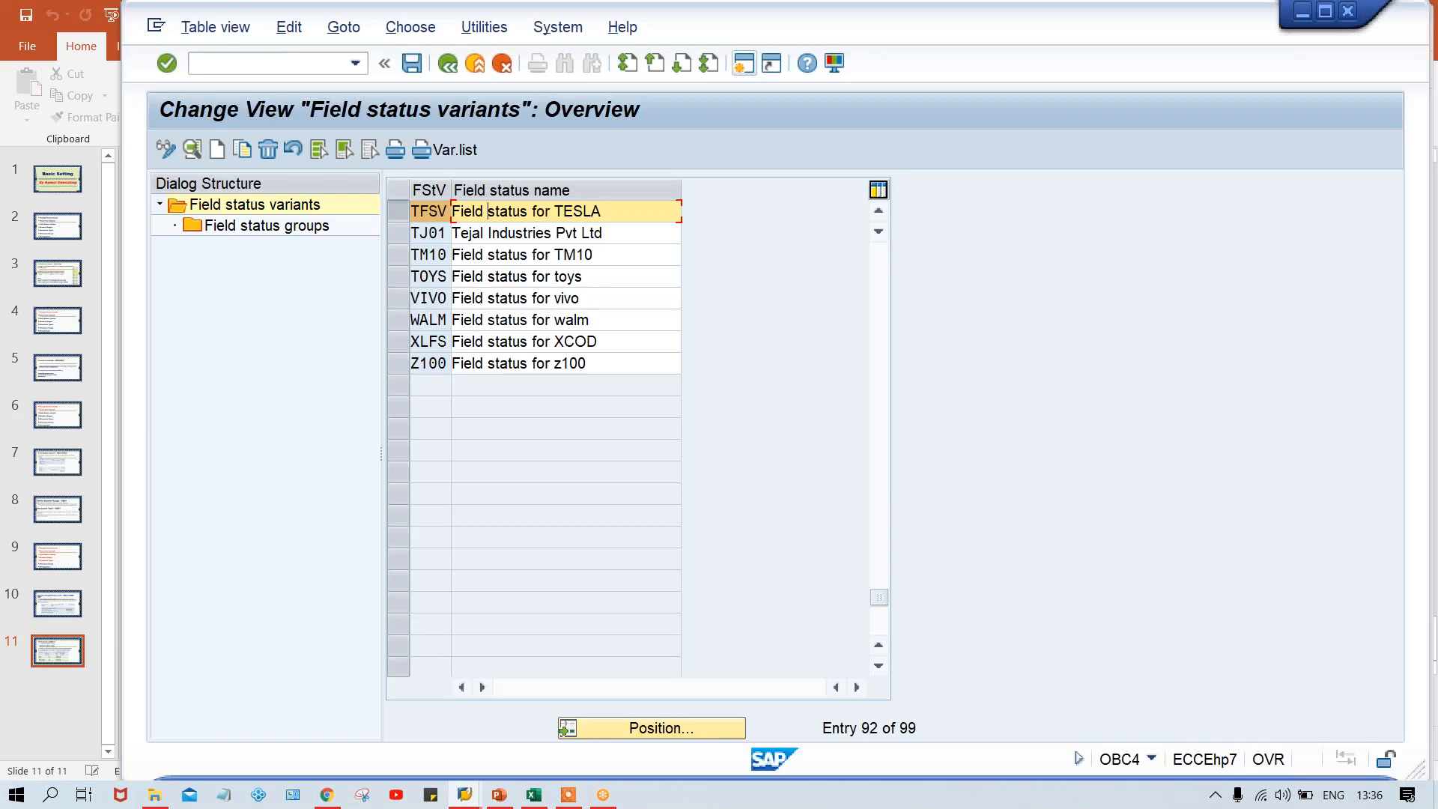
{"action": "left_click", "coordinate": [276, 228]}
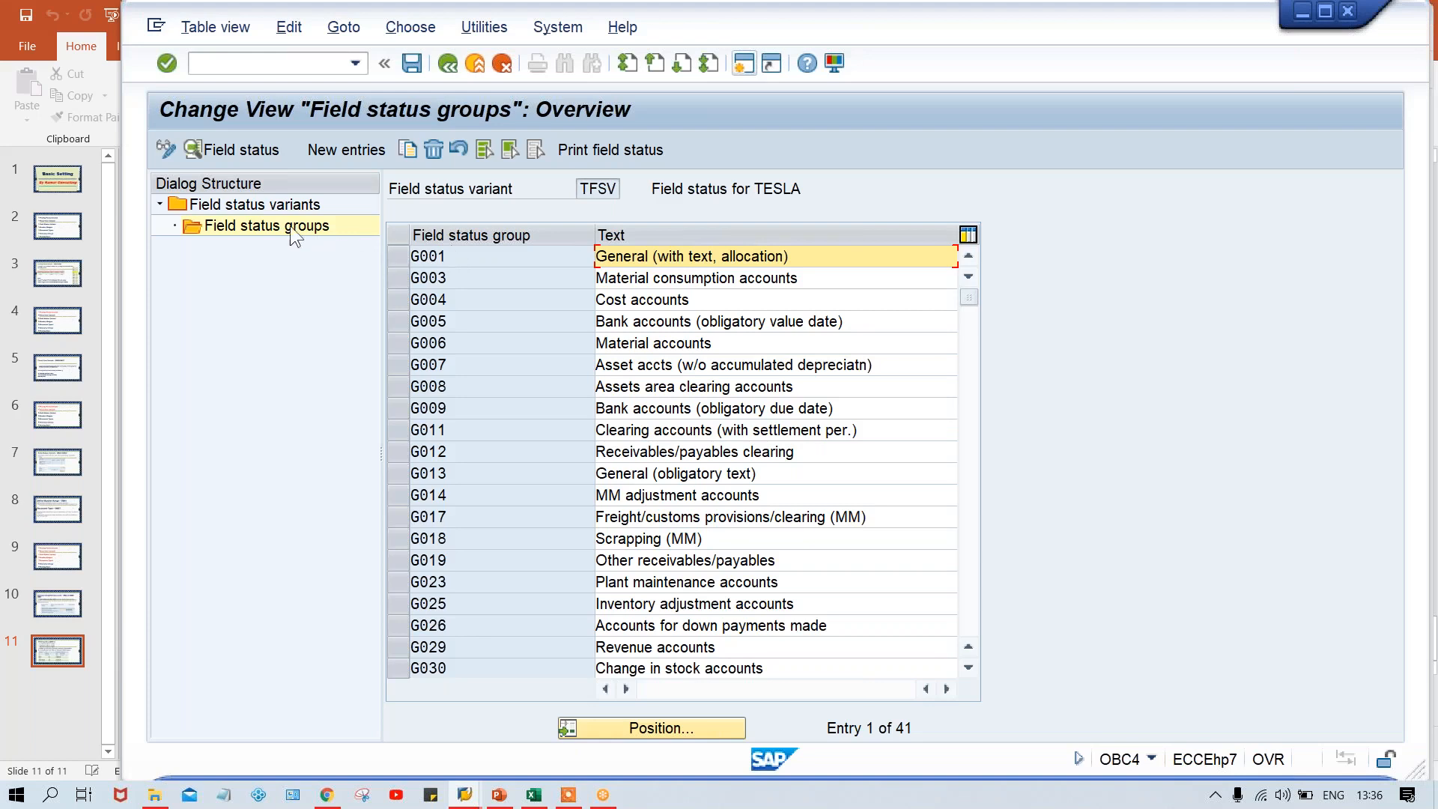
Return to the field status variants, rename TFSV's description to "Field status for TM00" and save it under the proposed customizing request
{"action": "left_click", "coordinate": [281, 206]}
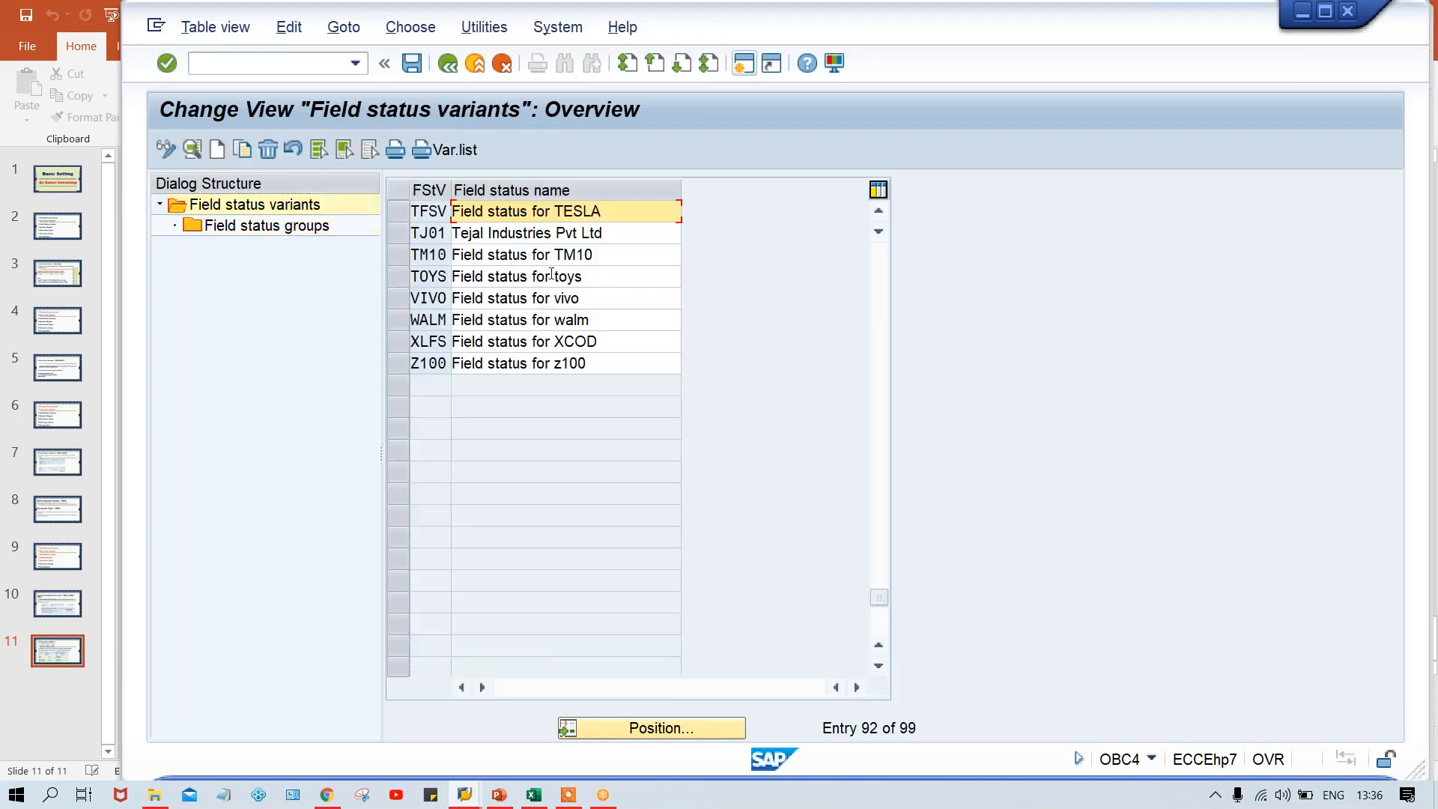
{"action": "key", "text": "BackSpace"}
{"action": "key", "text": "BackSpace"}
{"action": "key", "text": "BackSpace"}
{"action": "key", "text": "BackSpace"}
{"action": "key", "text": "BackSpace"}
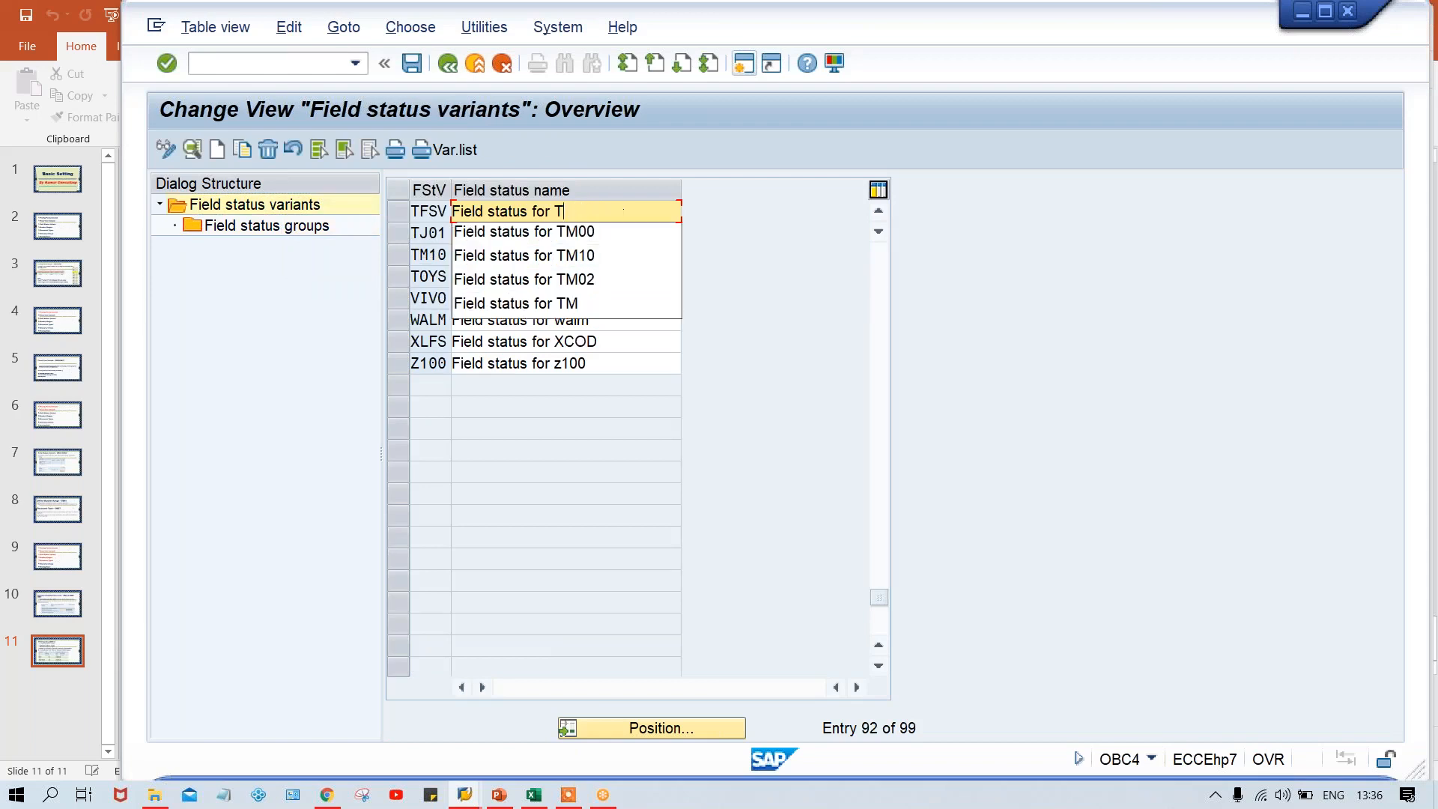
{"action": "key", "text": "Down"}
{"action": "key", "text": "Return"}
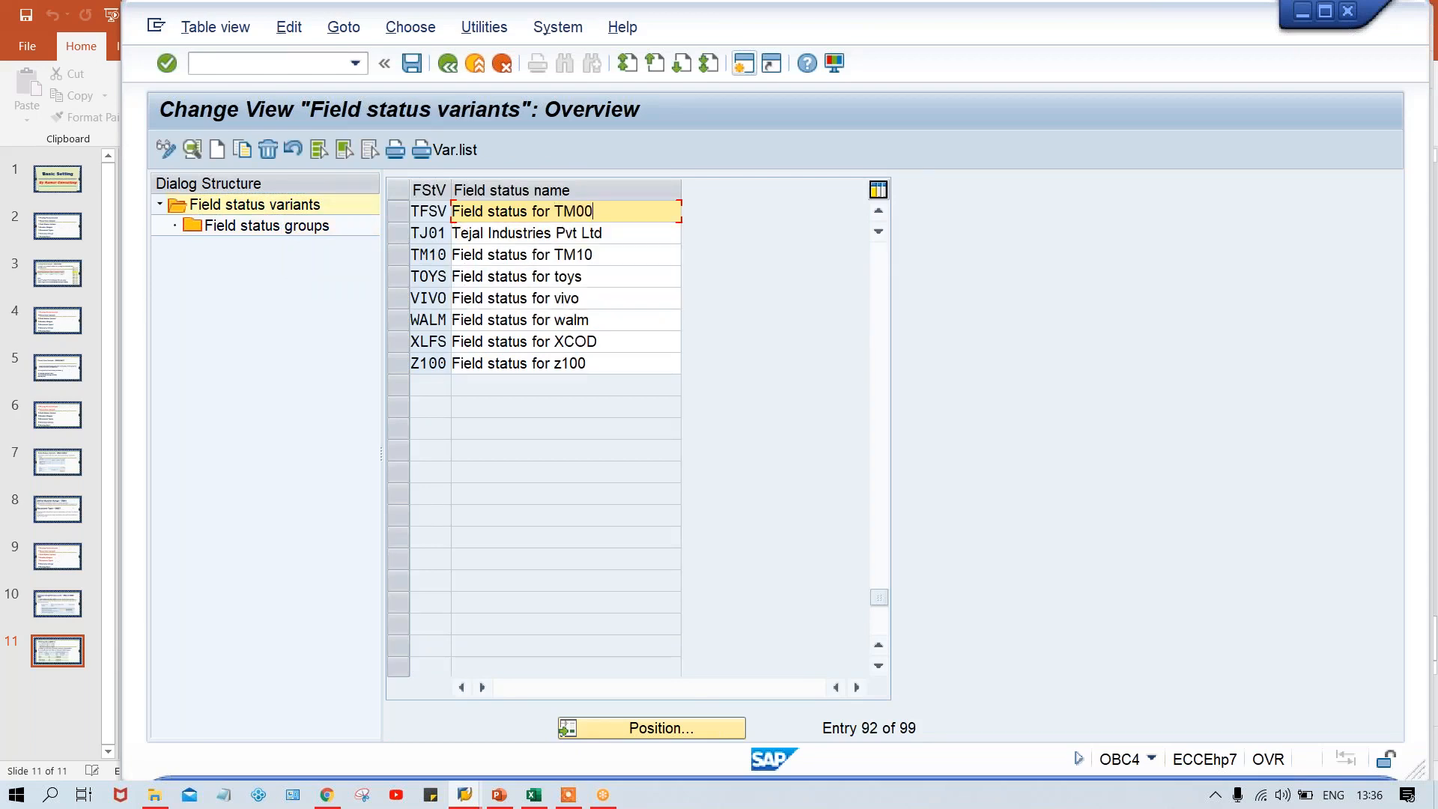
{"action": "key", "text": "ctrl+s"}
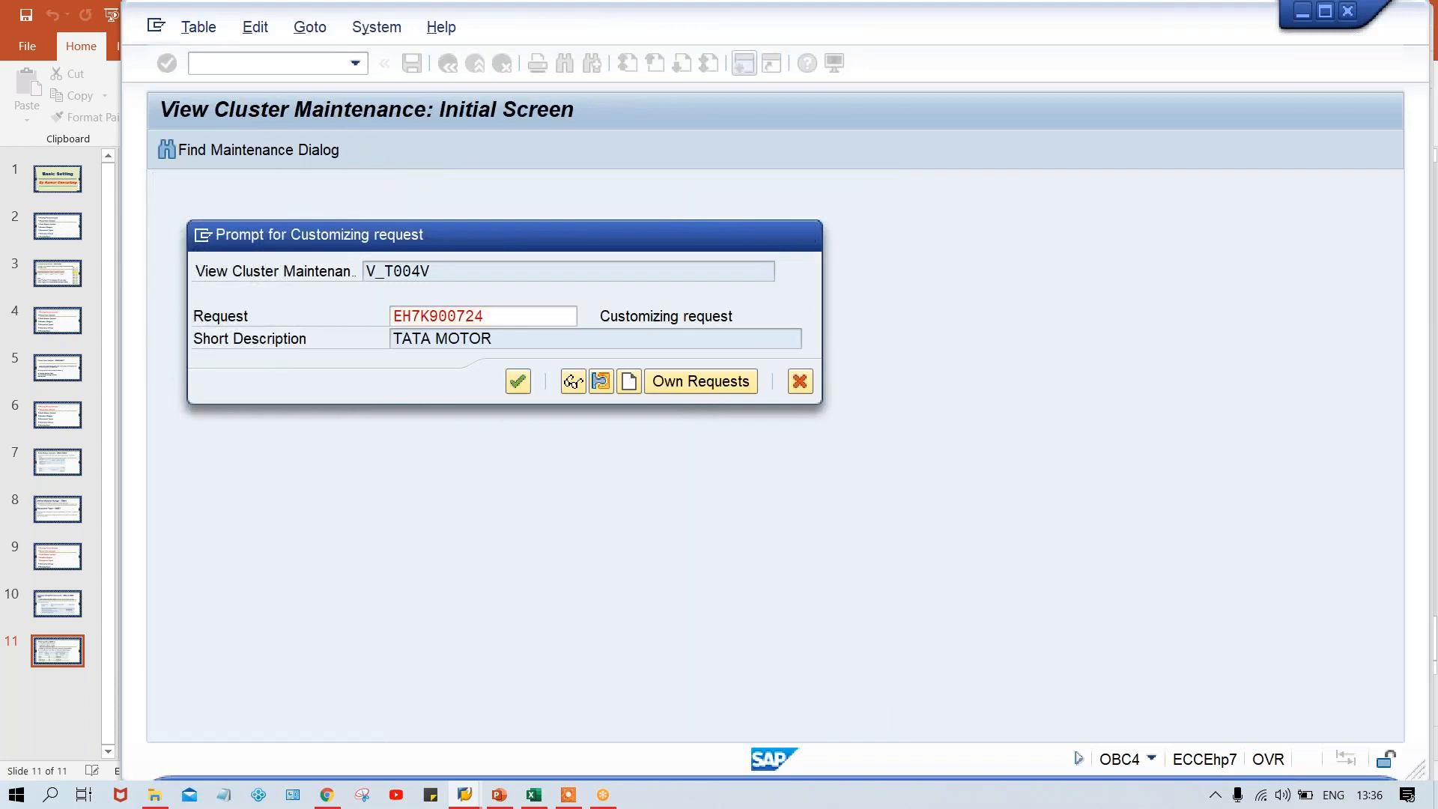
{"action": "key", "text": "Return"}
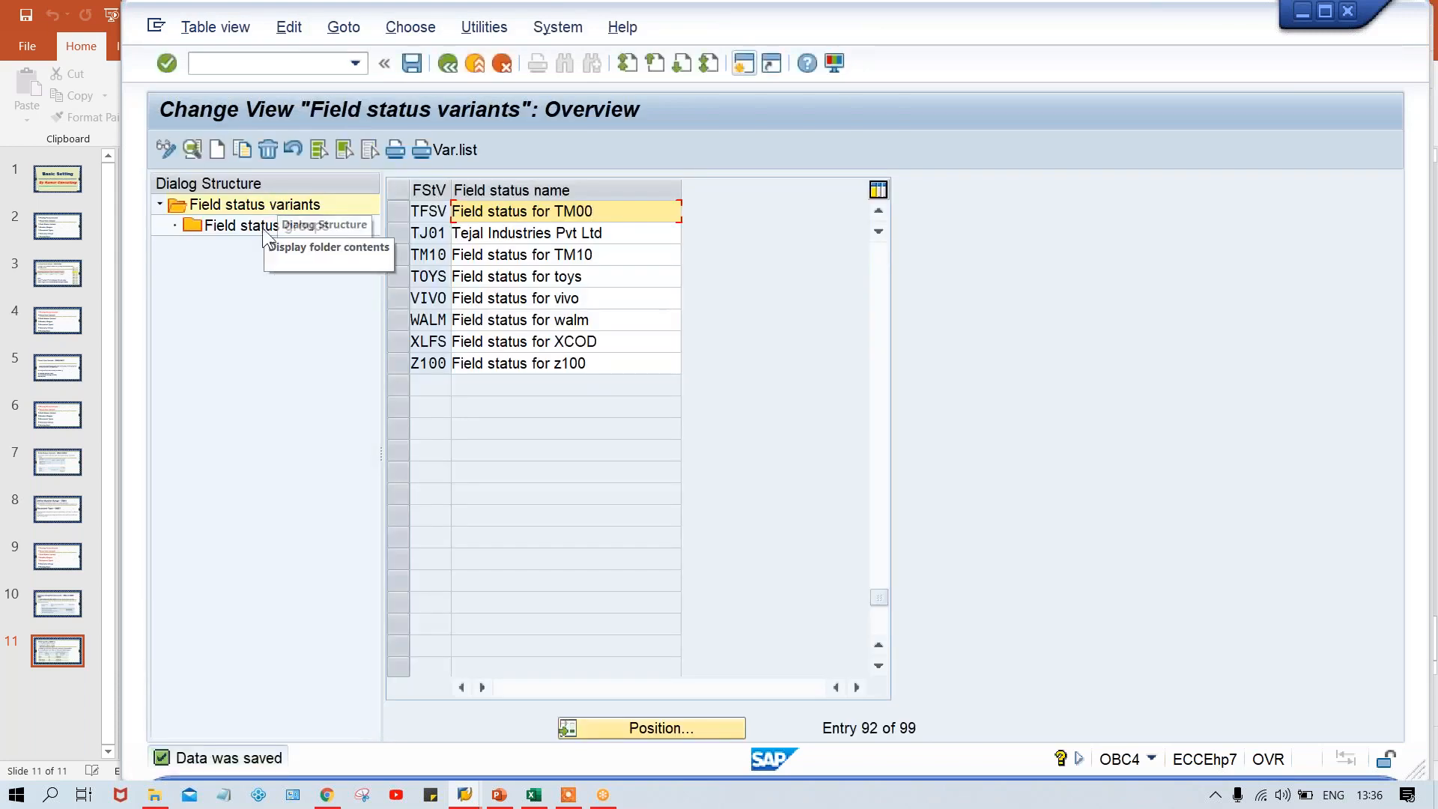
Open variant TFSV's field status group G001 and examine the field statuses in its General data subgroup
{"action": "left_click", "coordinate": [397, 211]}
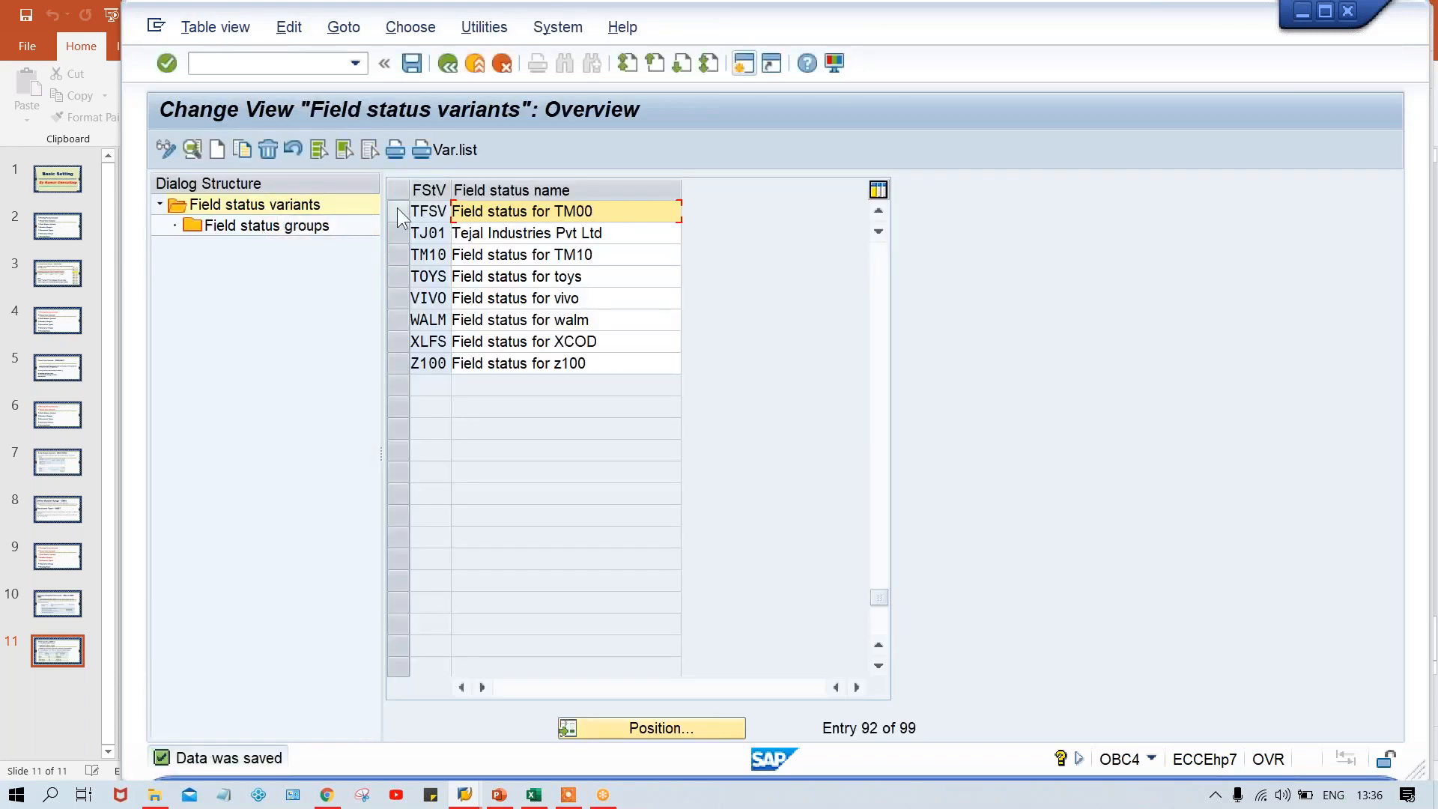
{"action": "double_click", "coordinate": [279, 228]}
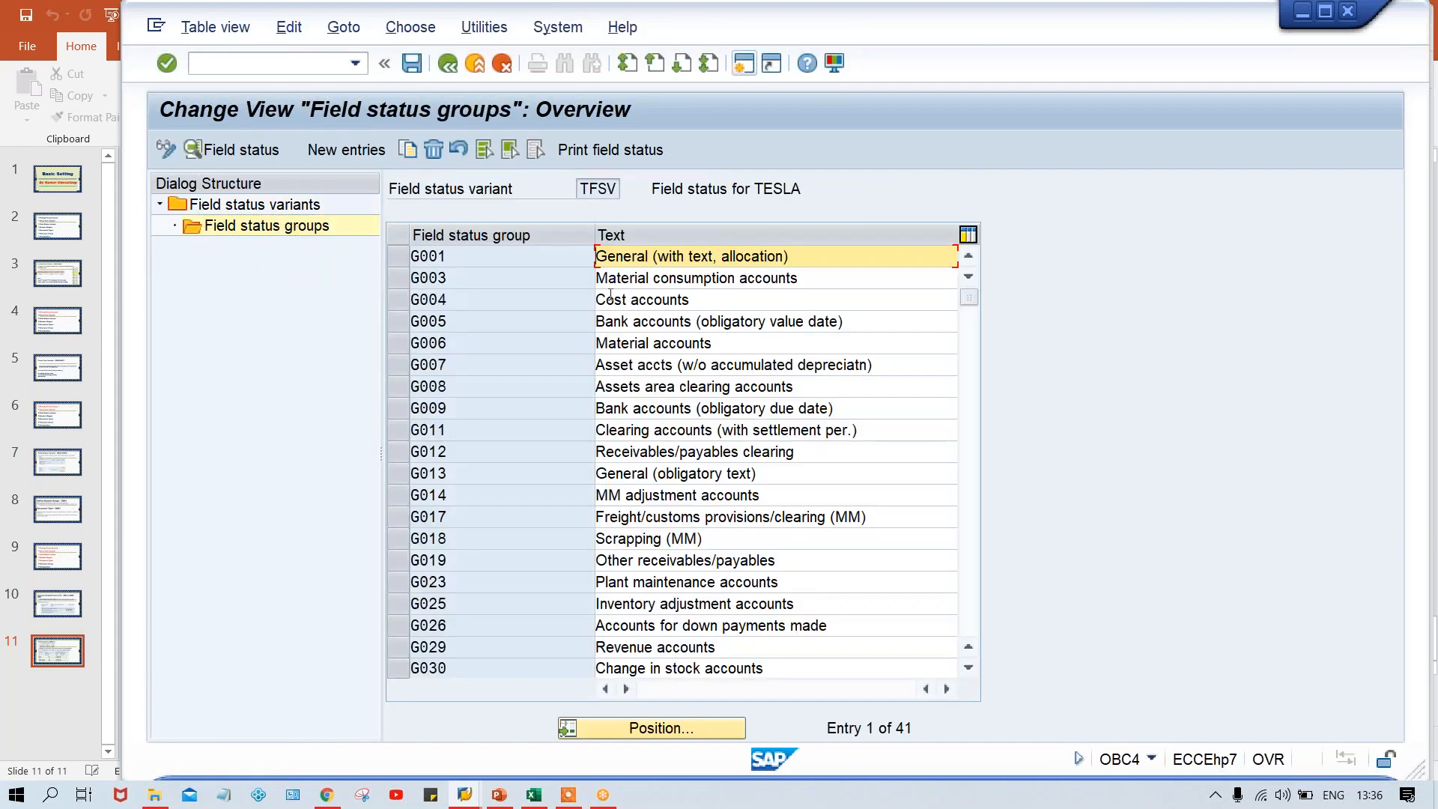
{"action": "double_click", "coordinate": [528, 256]}
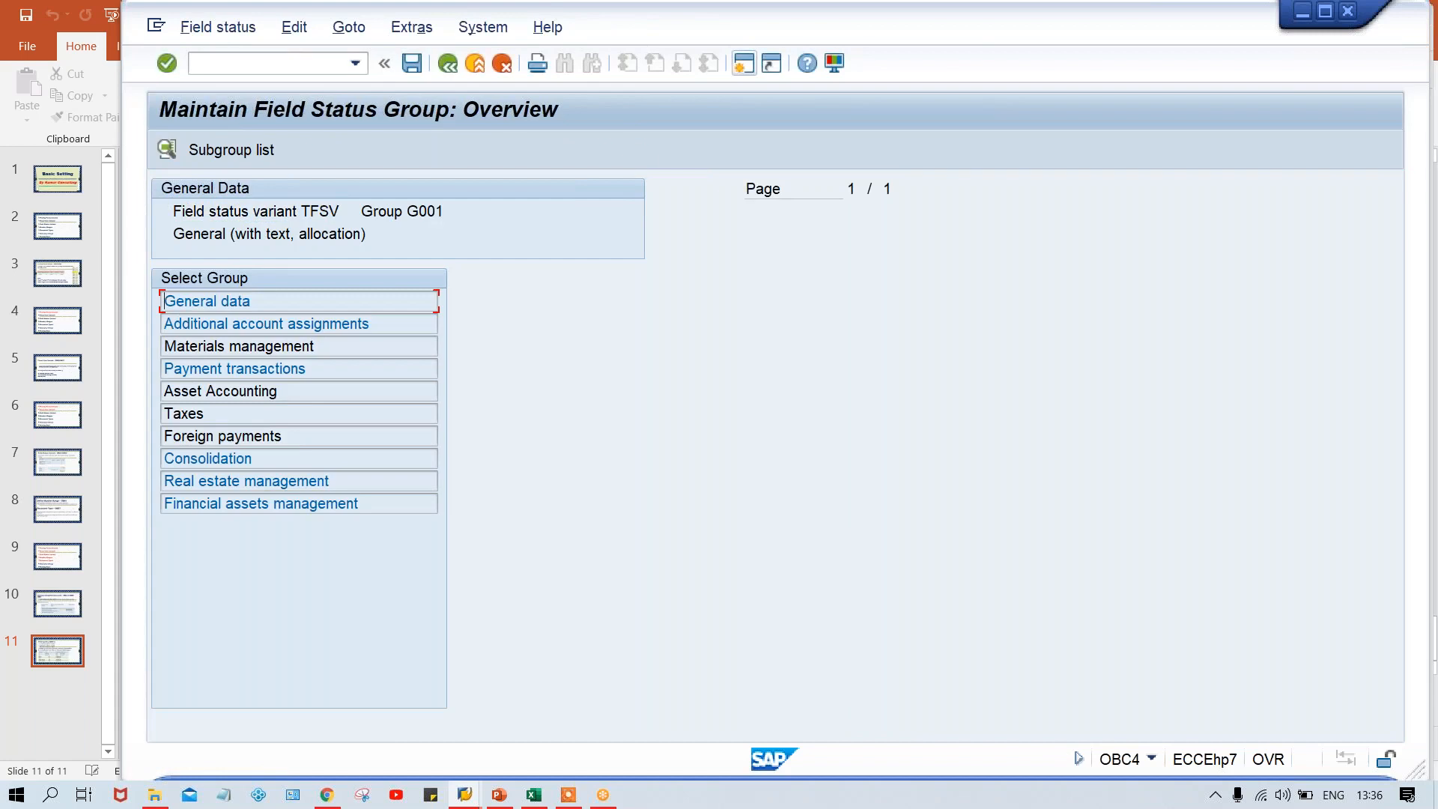
{"action": "double_click", "coordinate": [293, 300]}
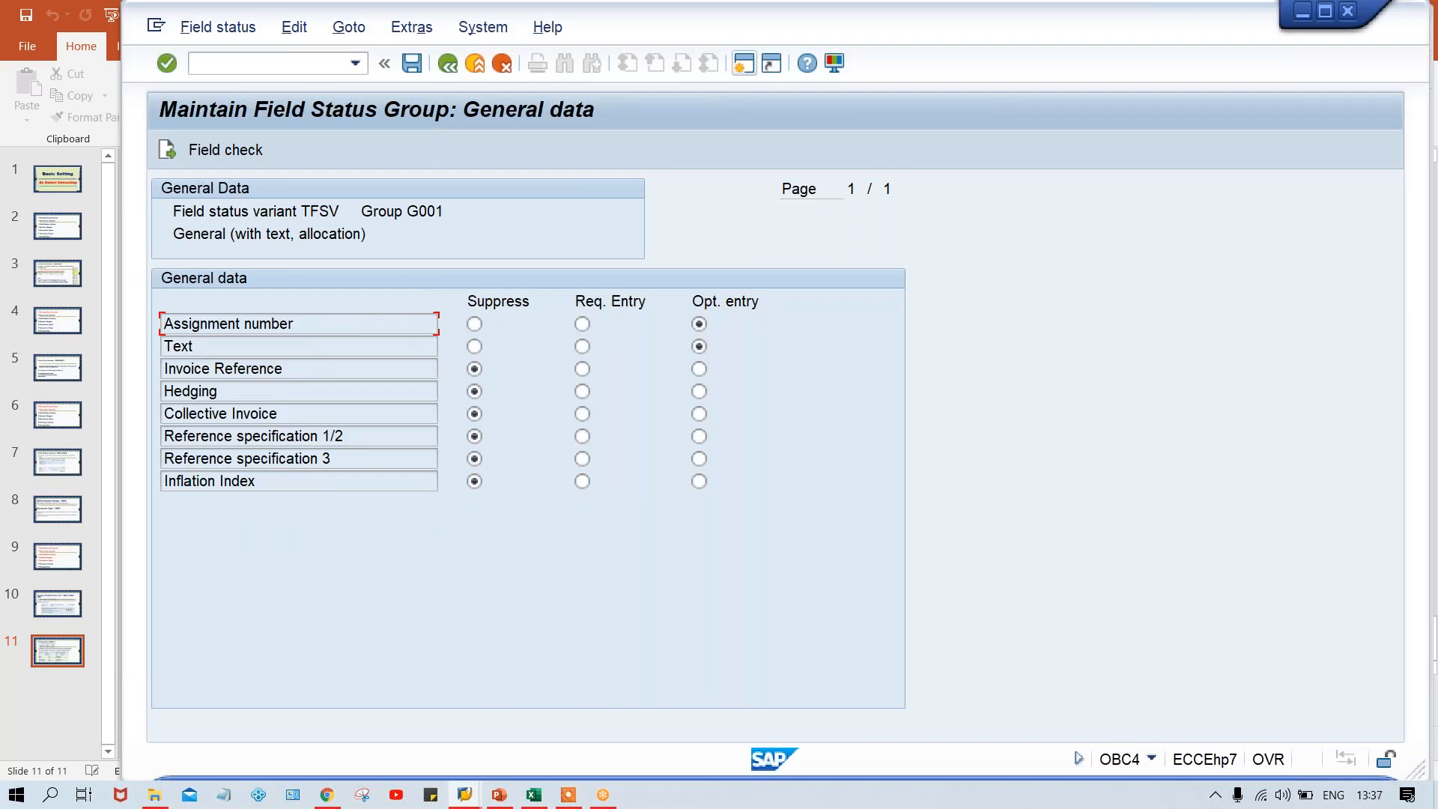
Switch to the posting keys session and examine the General data field status of posting key 40
{"action": "left_click", "coordinate": [465, 794]}
{"action": "left_click", "coordinate": [678, 736]}
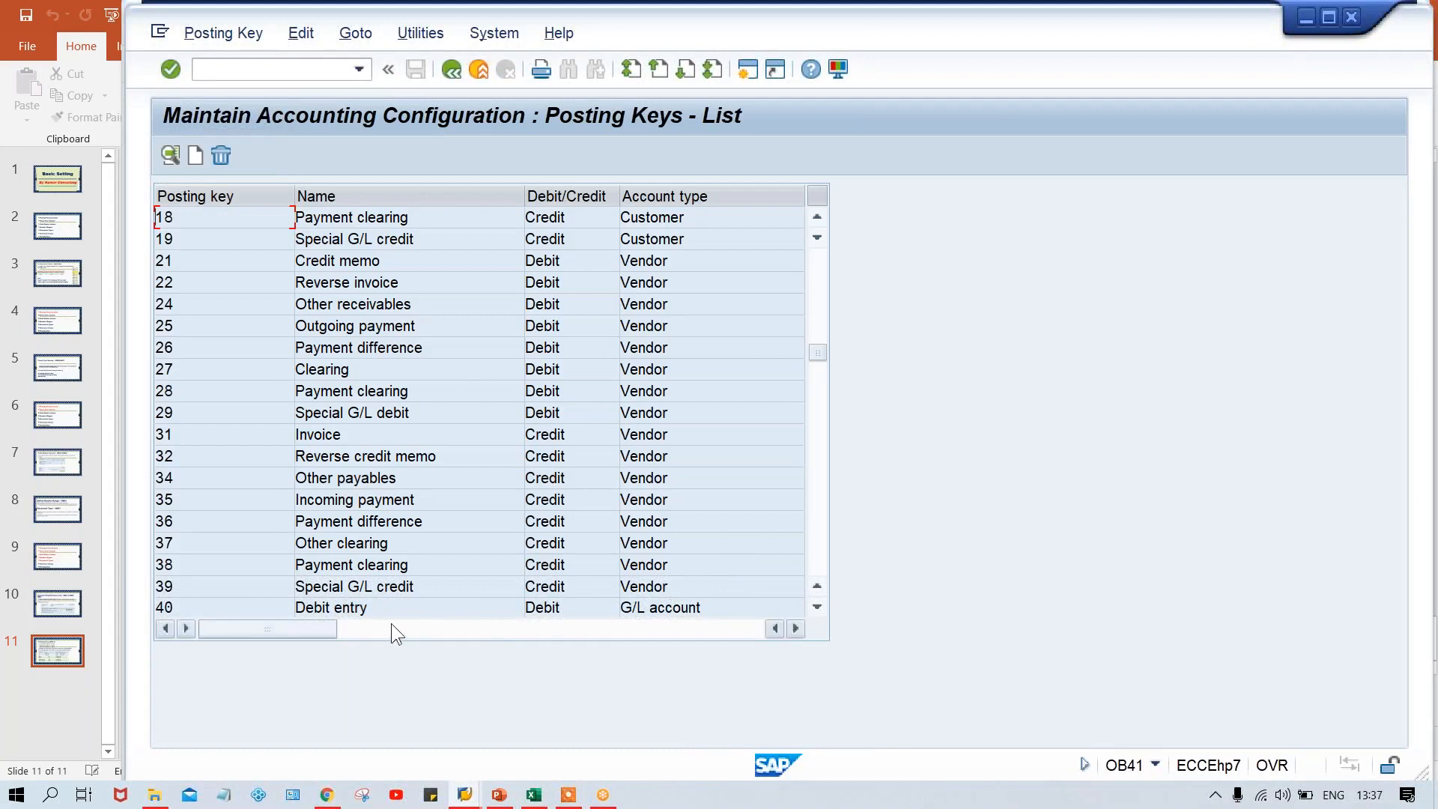
{"action": "left_click", "coordinate": [255, 604]}
{"action": "left_click", "coordinate": [171, 155]}
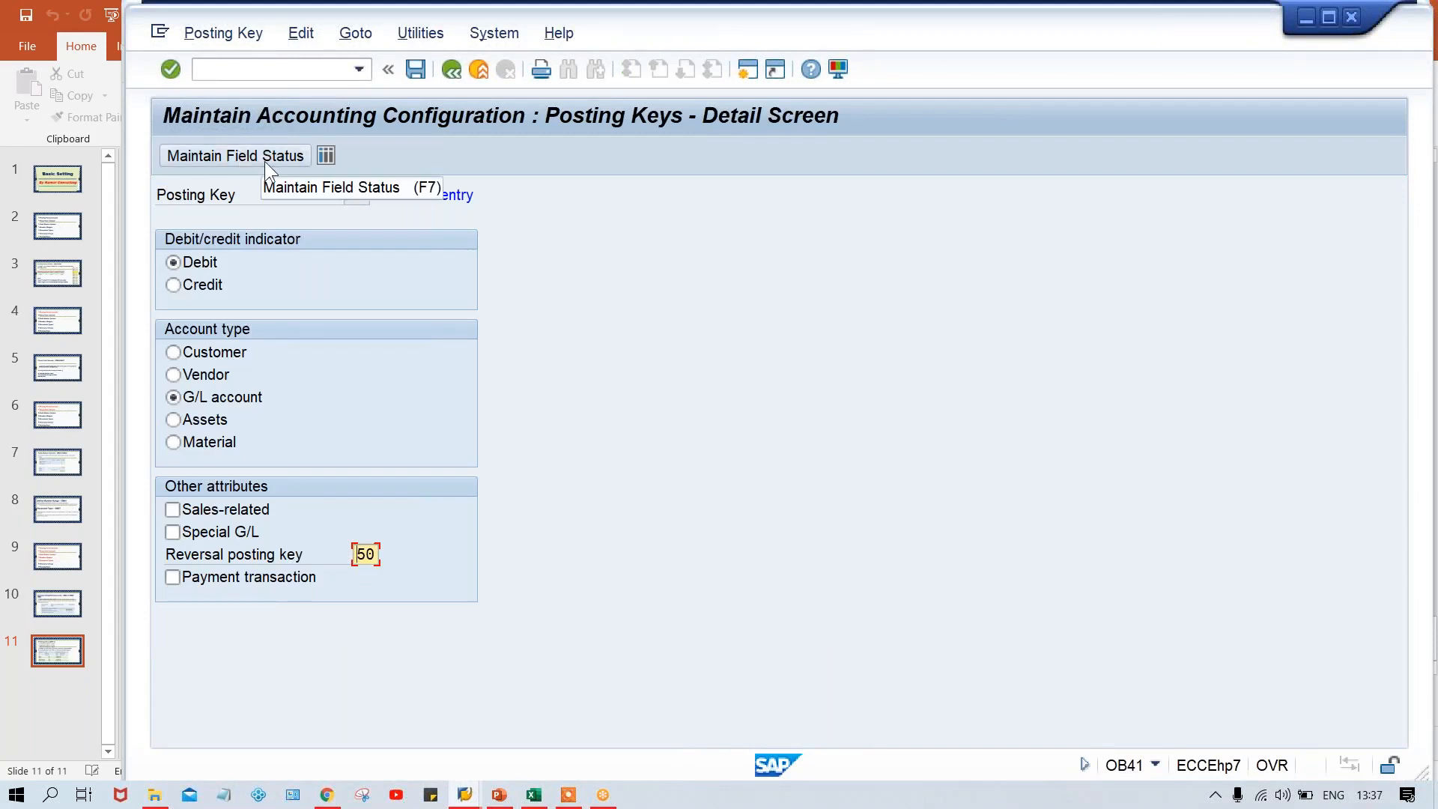
{"action": "left_click", "coordinate": [264, 161]}
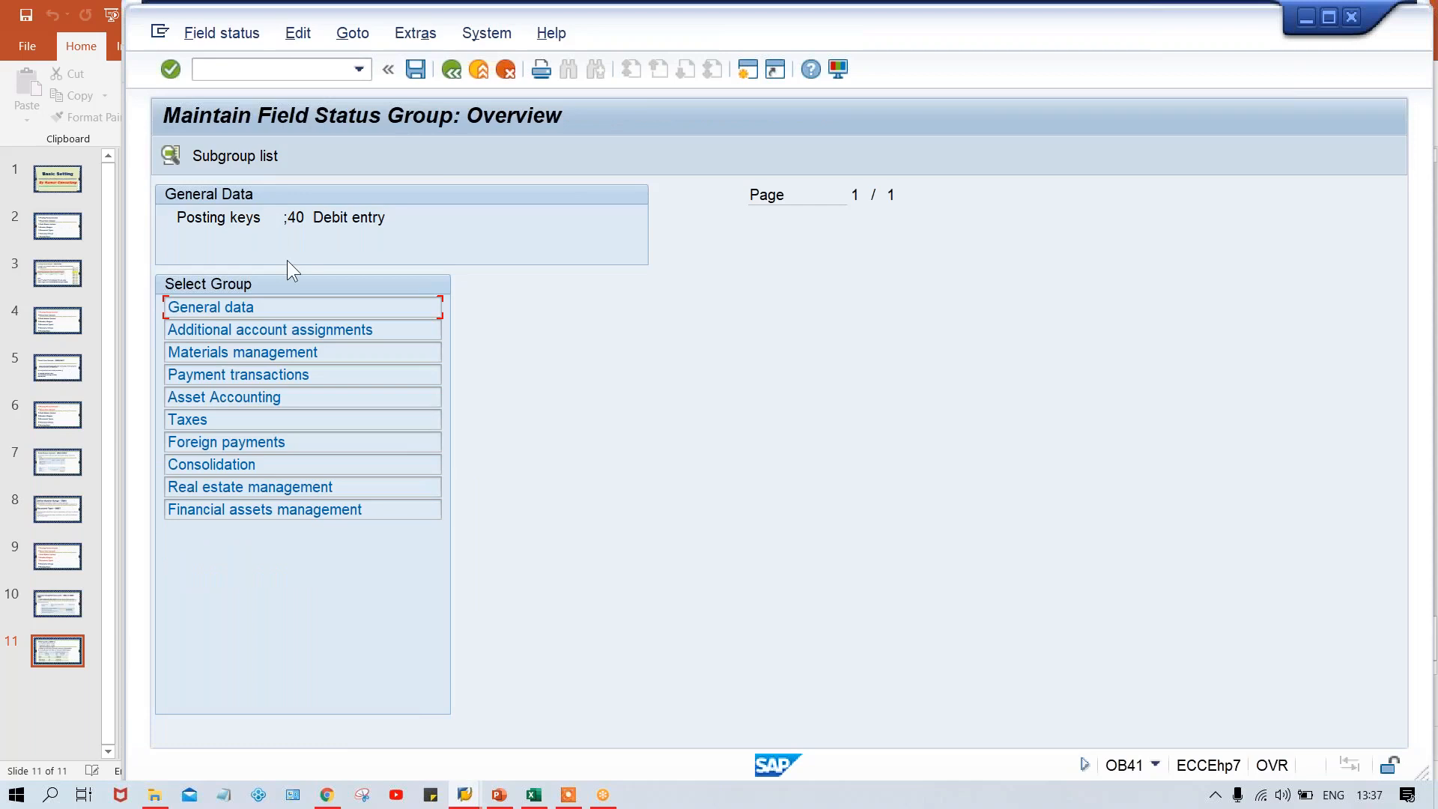
{"action": "double_click", "coordinate": [298, 309]}
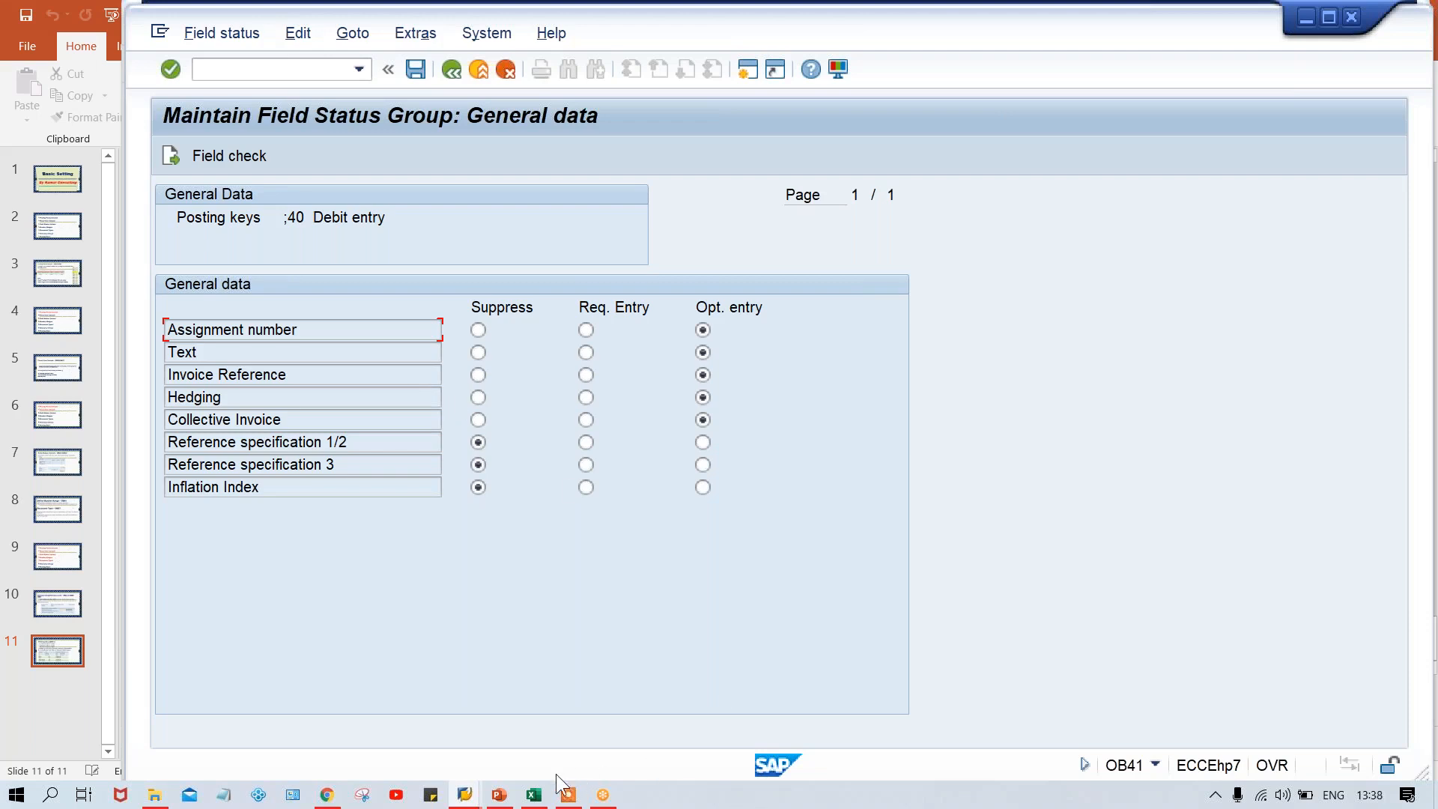
Switch to the Class workbook in Excel and enter TM00 in cell E6 and TFSV in cell F6
{"action": "left_click", "coordinate": [535, 795]}
{"action": "left_click", "coordinate": [543, 408]}
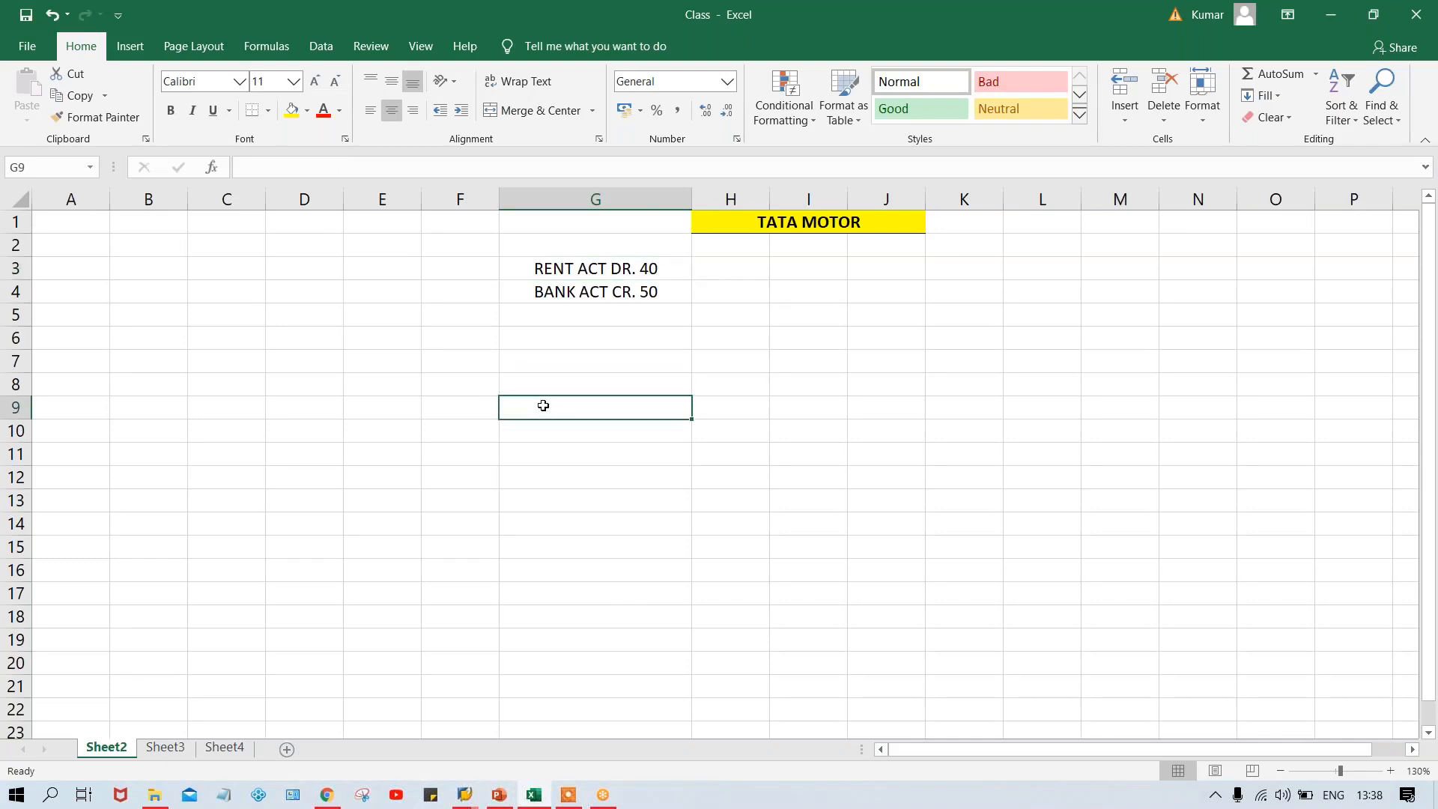
{"action": "left_click", "coordinate": [534, 359]}
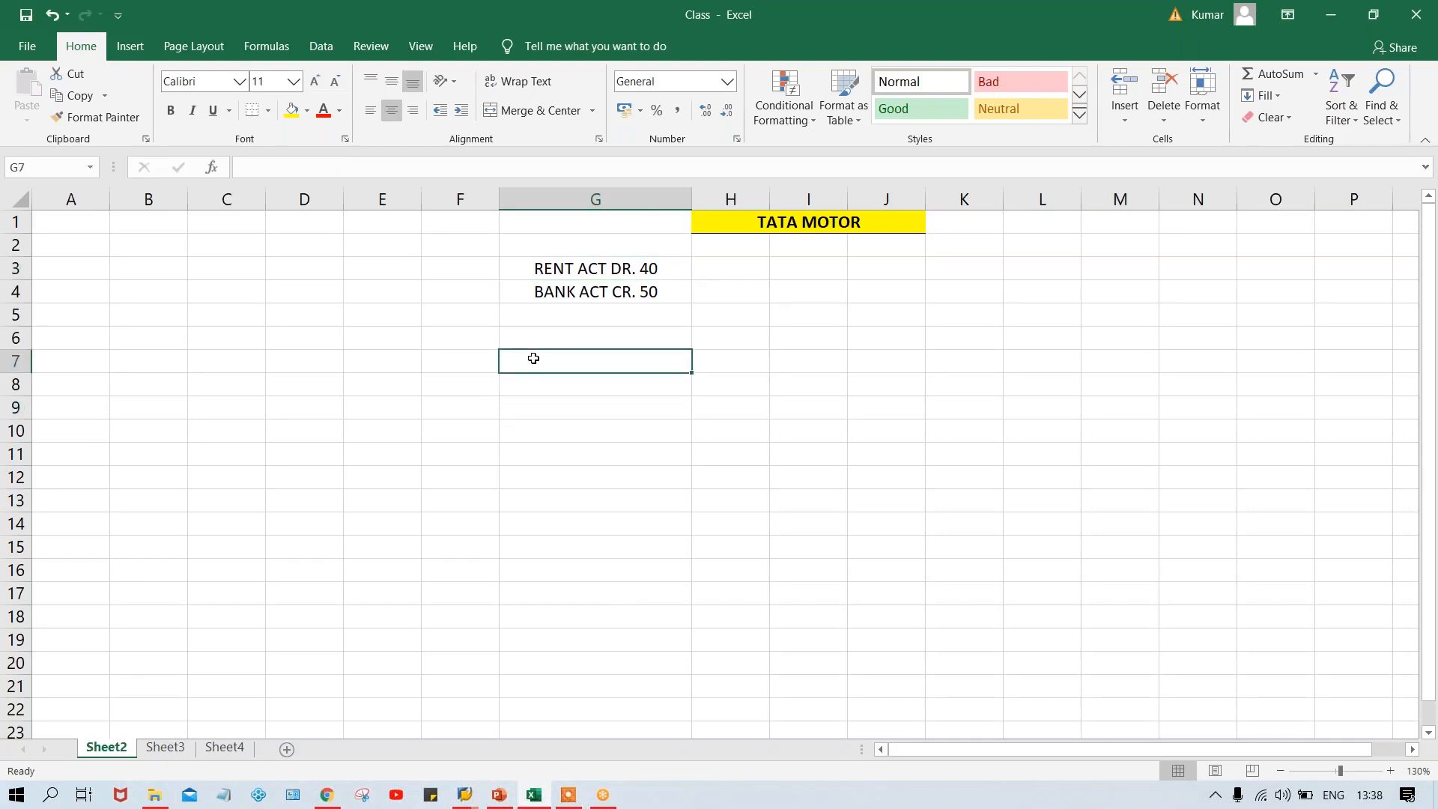
{"action": "left_click", "coordinate": [354, 337]}
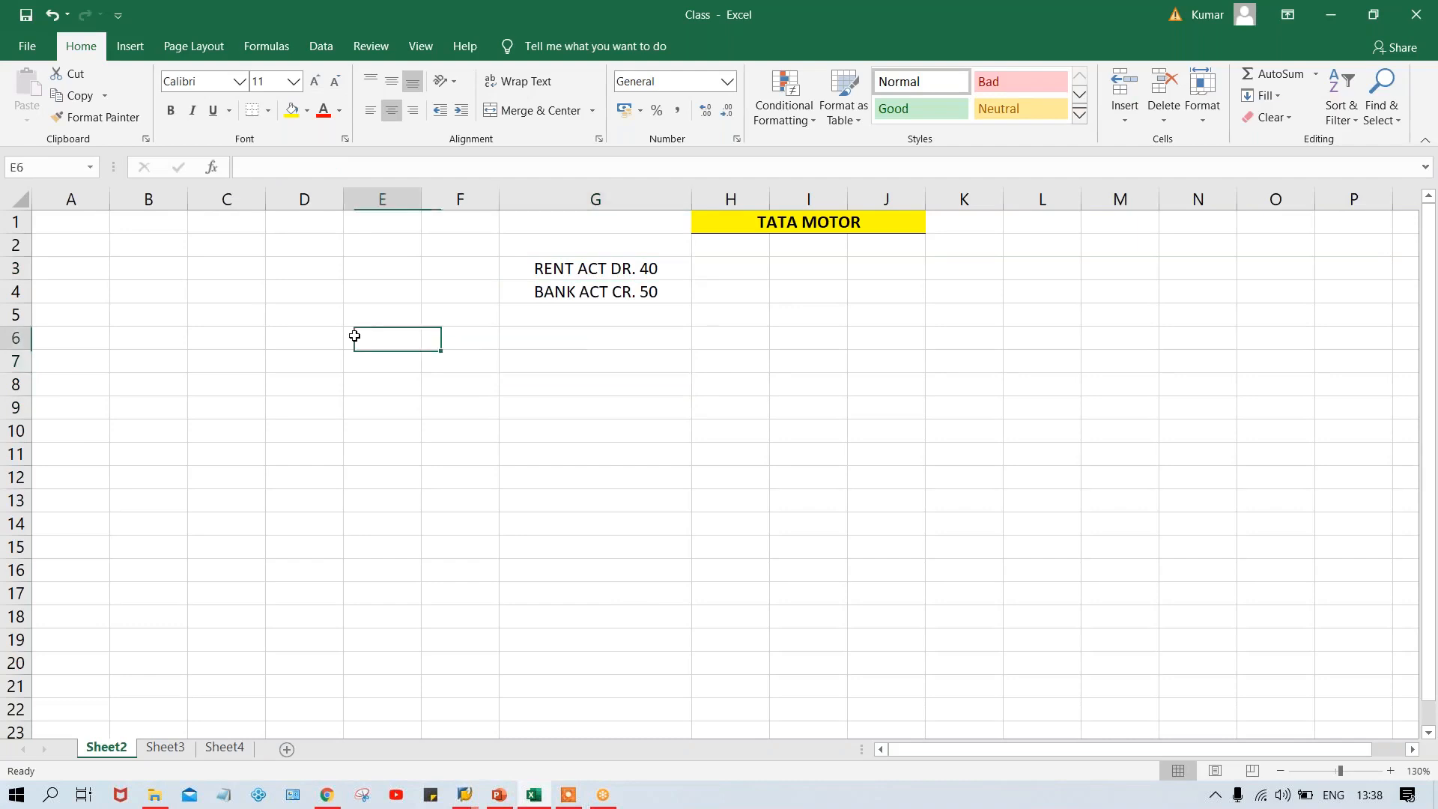
{"action": "type", "text": "TM00"}
{"action": "key", "text": "Tab"}
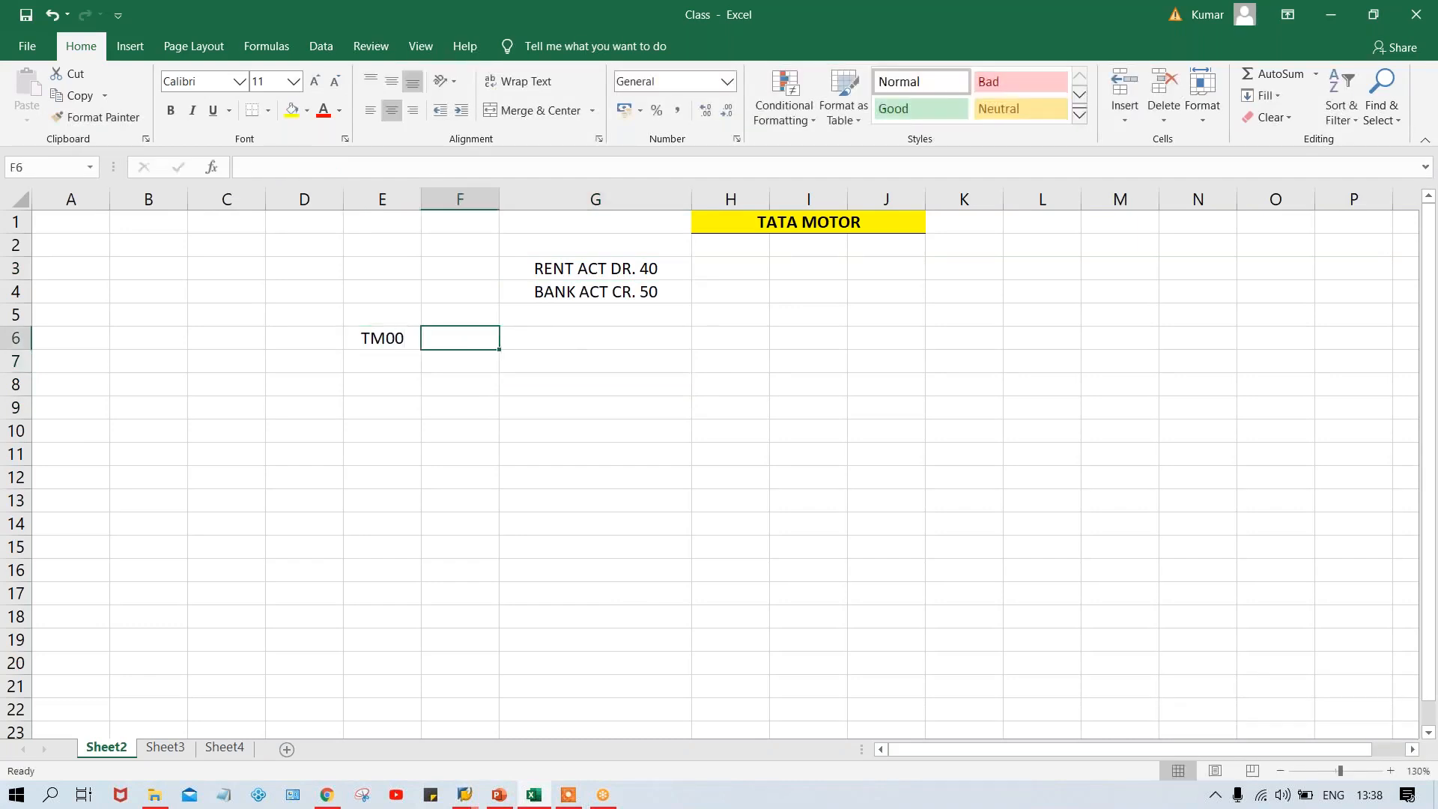
{"action": "type", "text": "TFSV"}
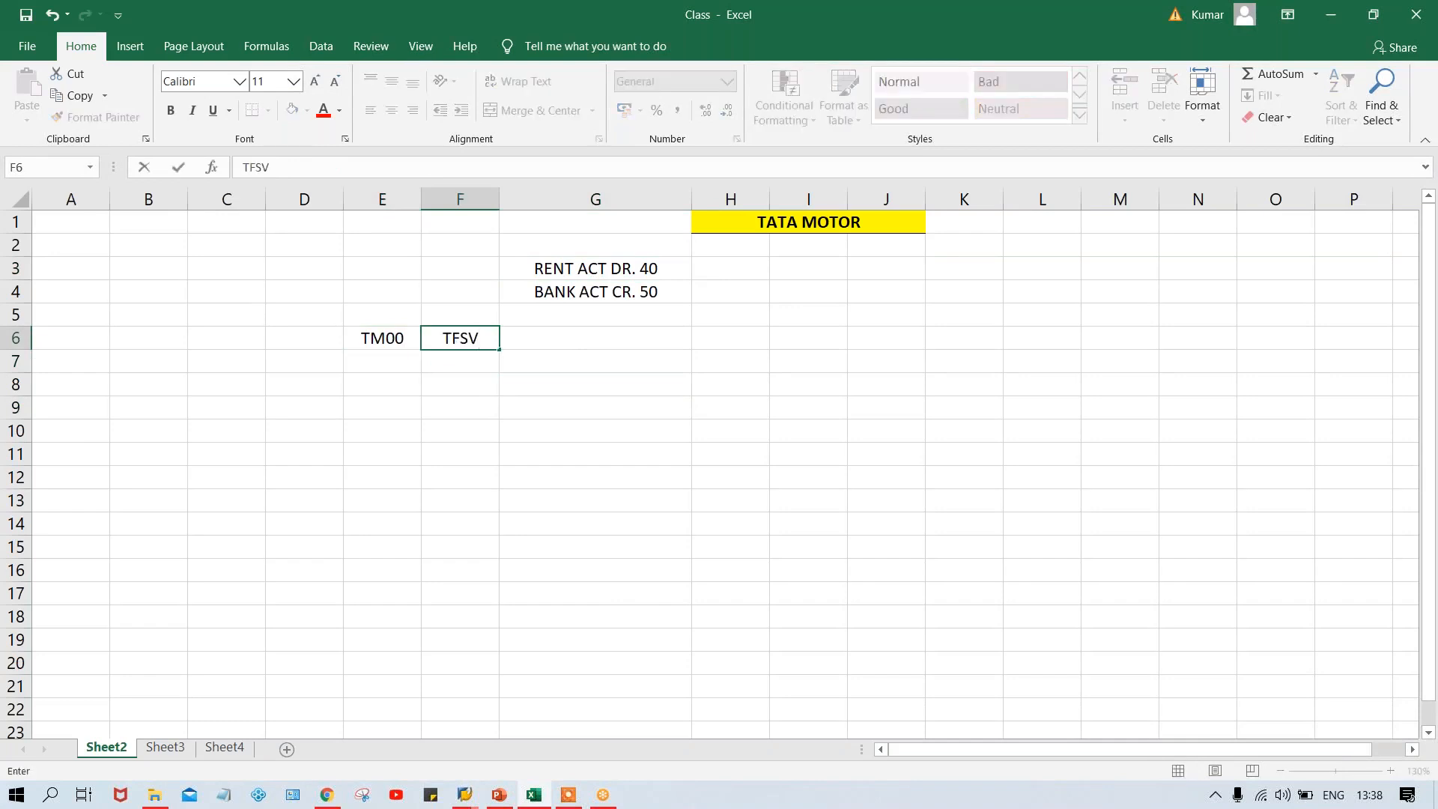
{"action": "key", "text": "Return"}
{"action": "left_click", "coordinate": [452, 336]}
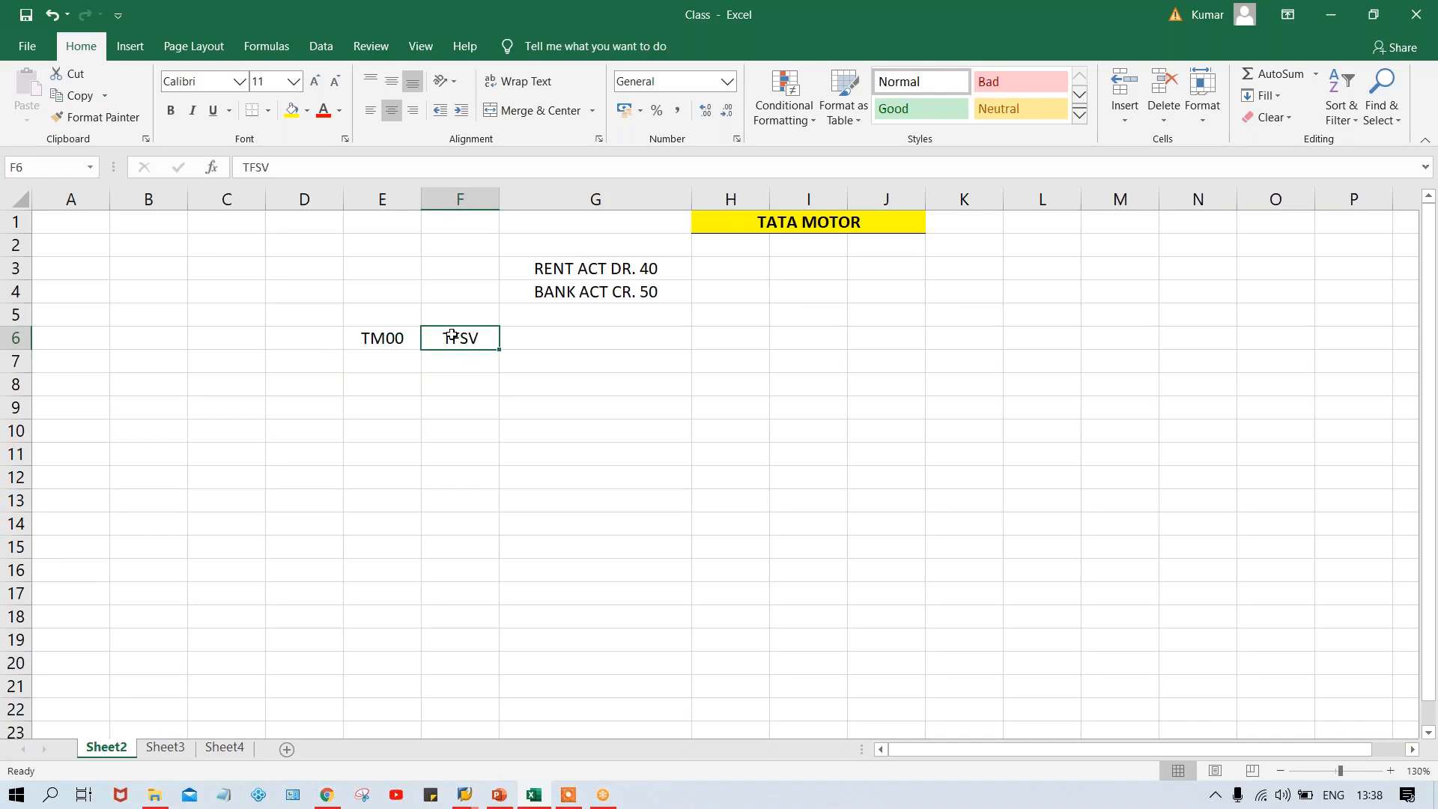
{"action": "left_click", "coordinate": [386, 339]}
{"action": "left_click", "coordinate": [468, 333]}
{"action": "left_click", "coordinate": [388, 340]}
{"action": "left_click", "coordinate": [496, 337]}
{"action": "left_click", "coordinate": [396, 337]}
{"action": "left_click", "coordinate": [462, 335]}
{"action": "left_click", "coordinate": [388, 336]}
Enter TPPV in cell F7, directly below TFSV
{"action": "left_click", "coordinate": [456, 367]}
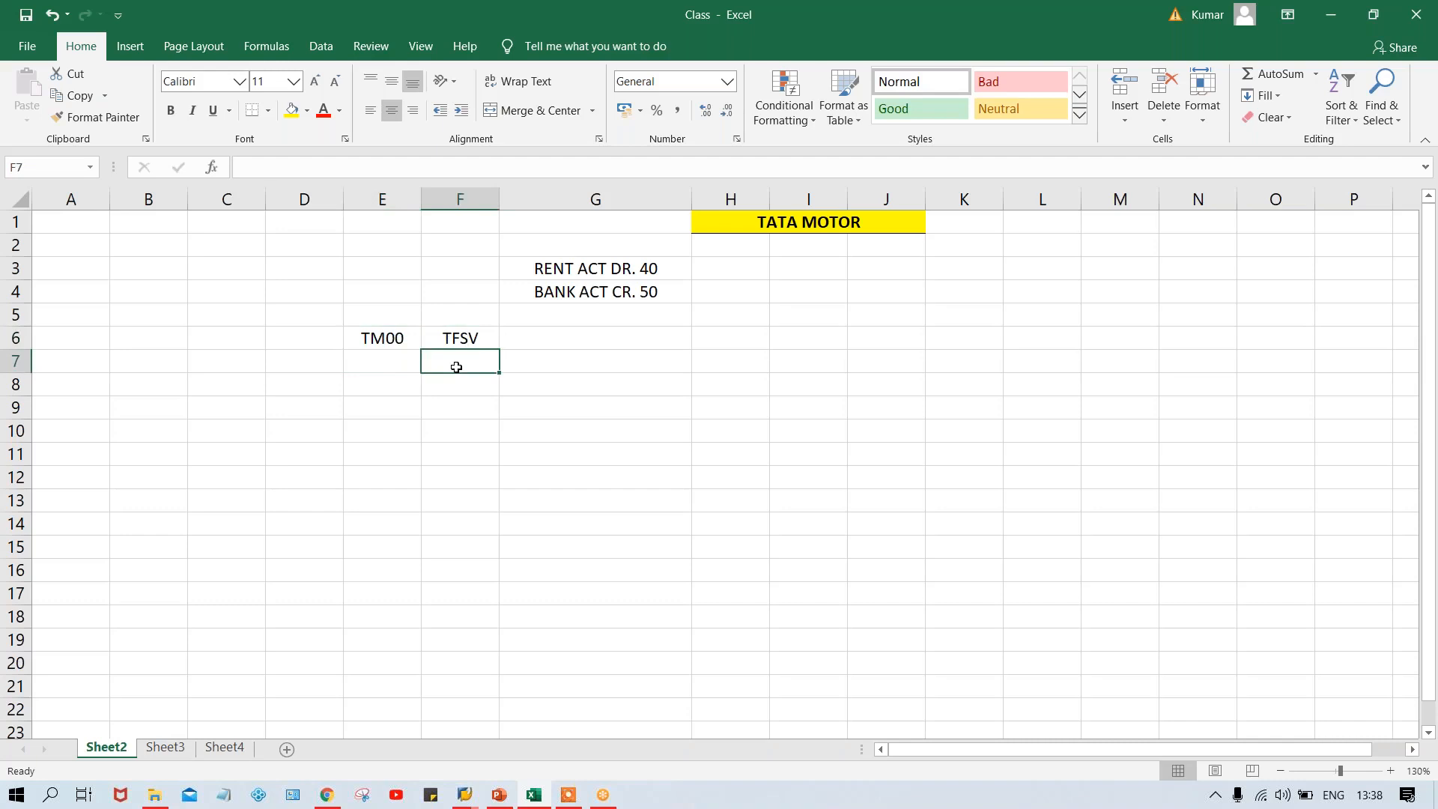
{"action": "type", "text": "T"}
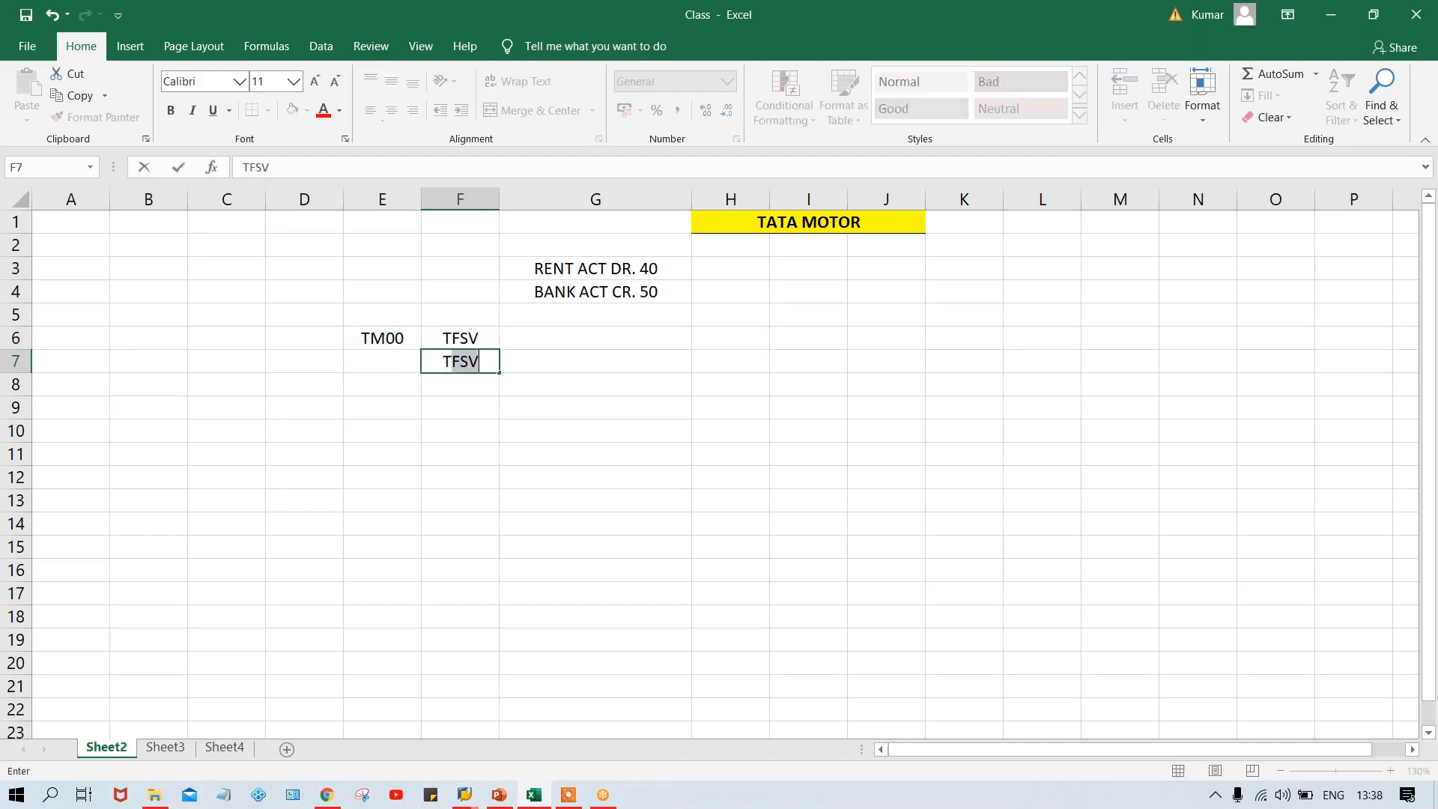
{"action": "type", "text": "PPV"}
{"action": "key", "text": "Return"}
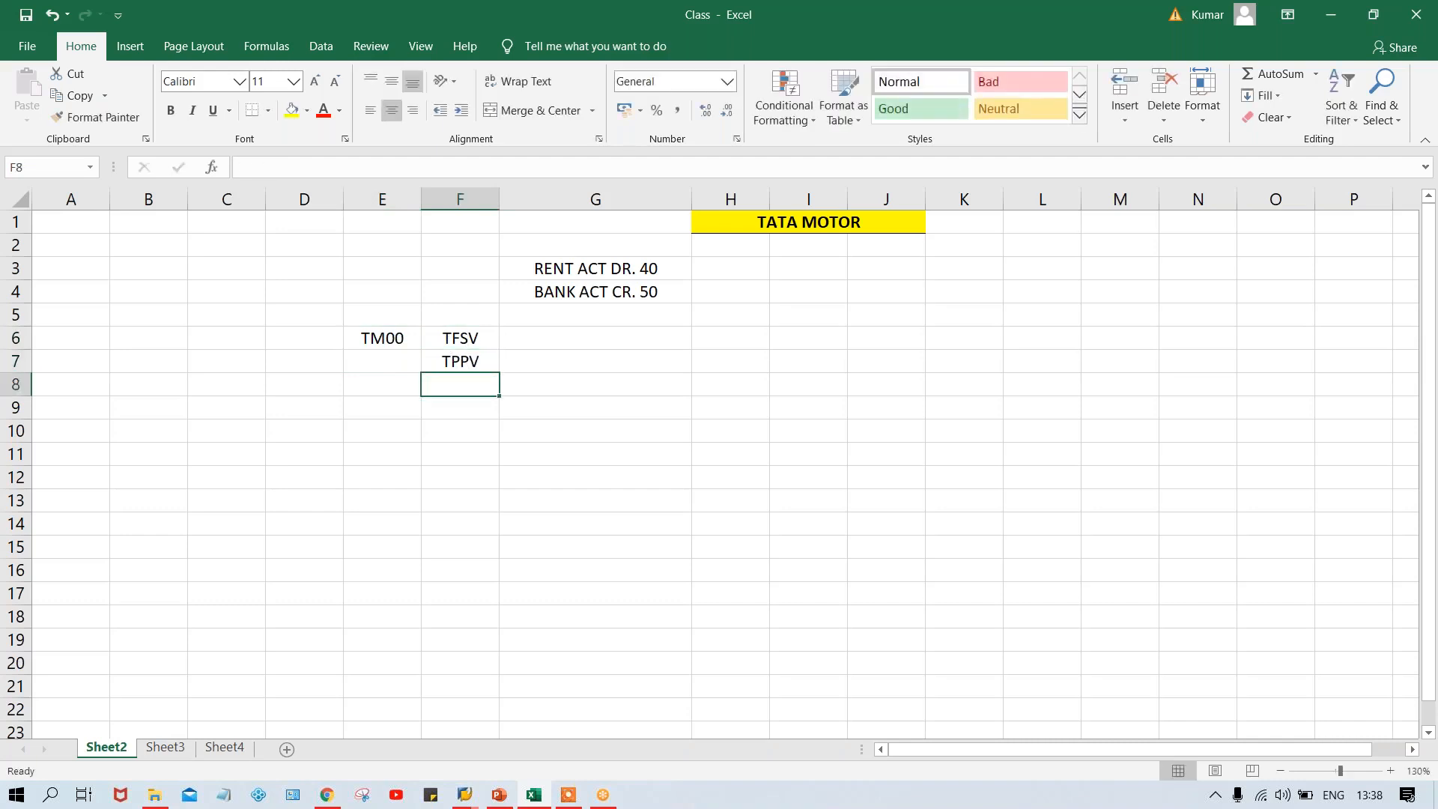
Fill cell E7, beside TPPV, with the company code TM00 from the cell above
{"action": "left_click", "coordinate": [444, 362]}
{"action": "left_click", "coordinate": [390, 364]}
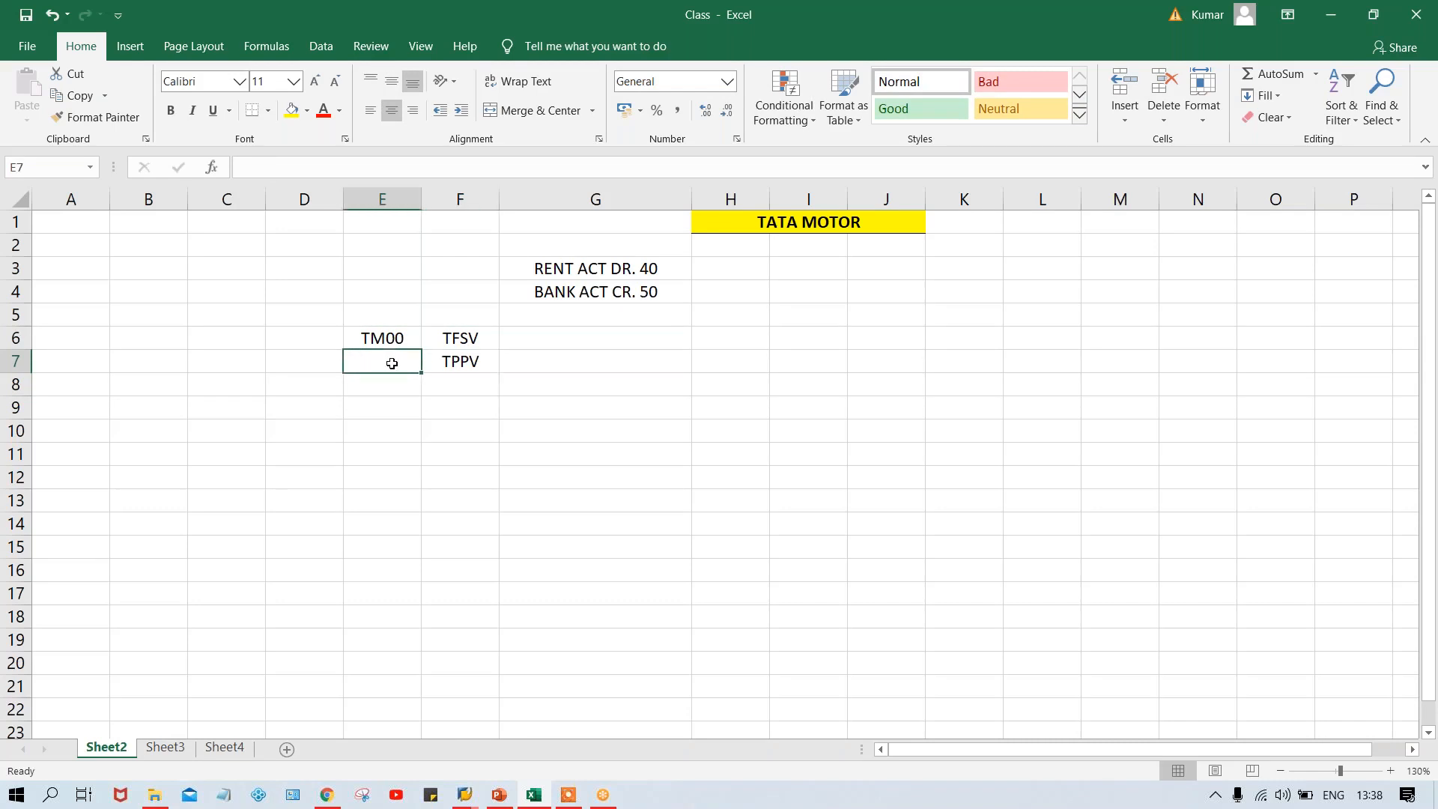
{"action": "key", "text": "ctrl+d"}
Examine the pairing of company code TM00 with the variants in E6:F7
{"action": "left_click", "coordinate": [441, 336]}
{"action": "left_click", "coordinate": [453, 363]}
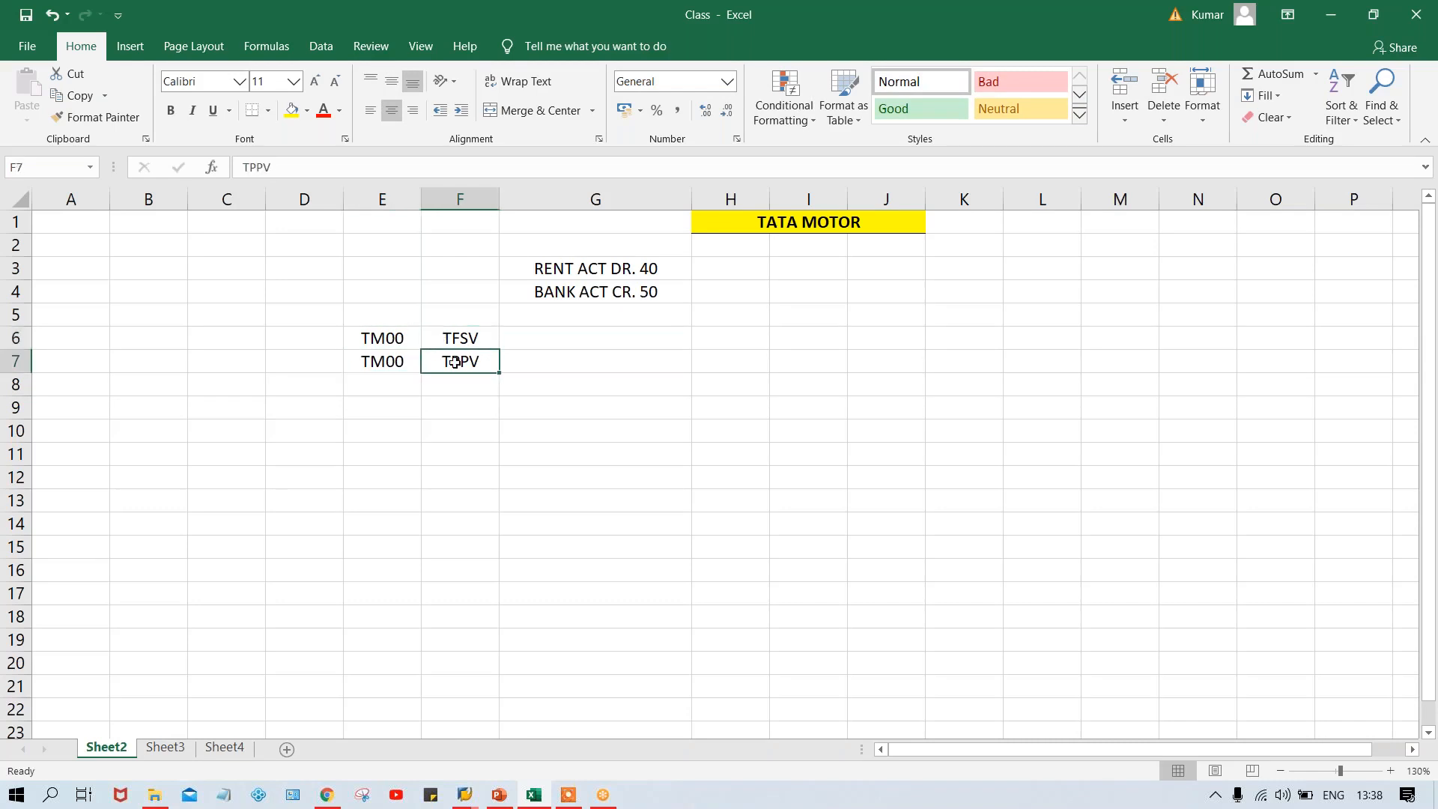
{"action": "left_click", "coordinate": [464, 337]}
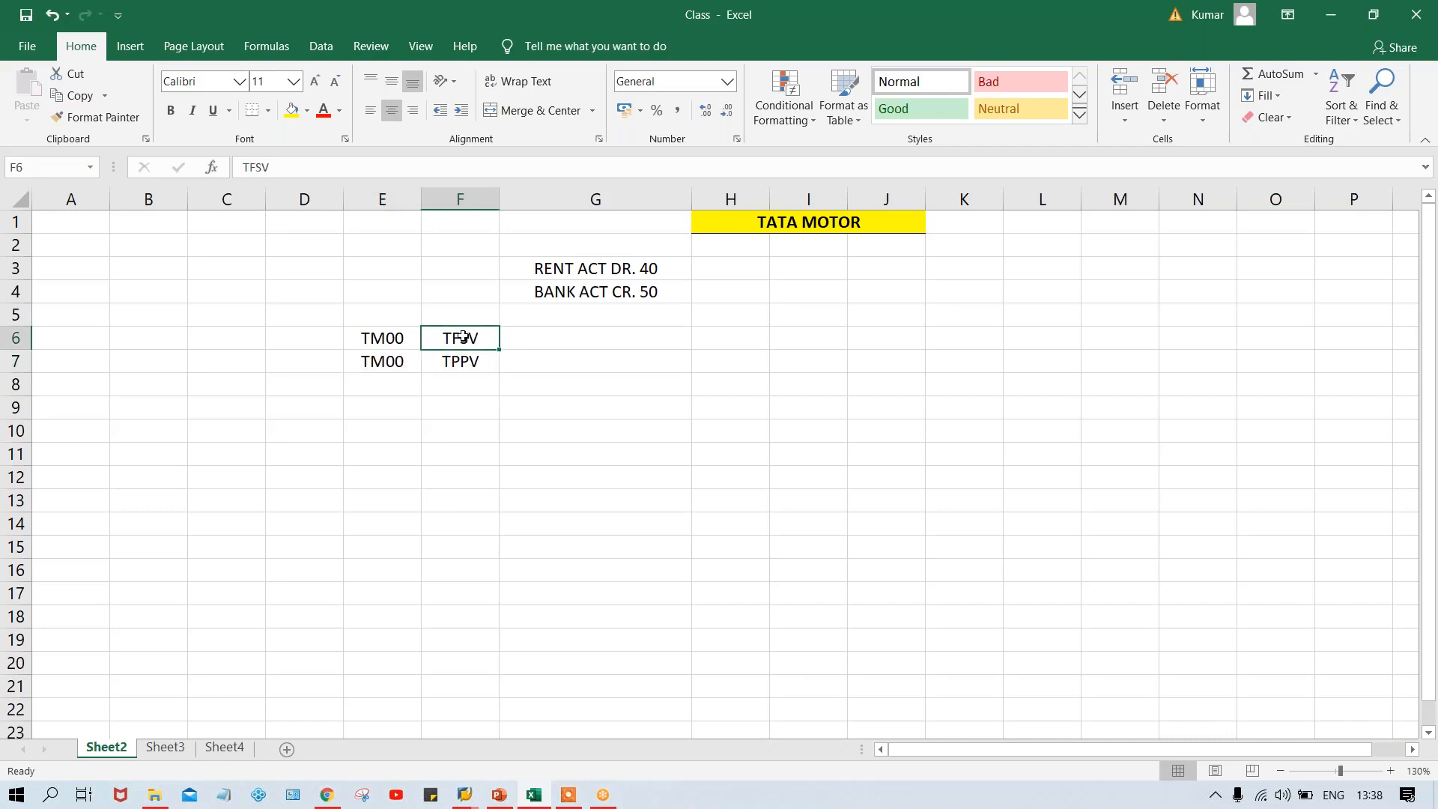
{"action": "left_click", "coordinate": [472, 368]}
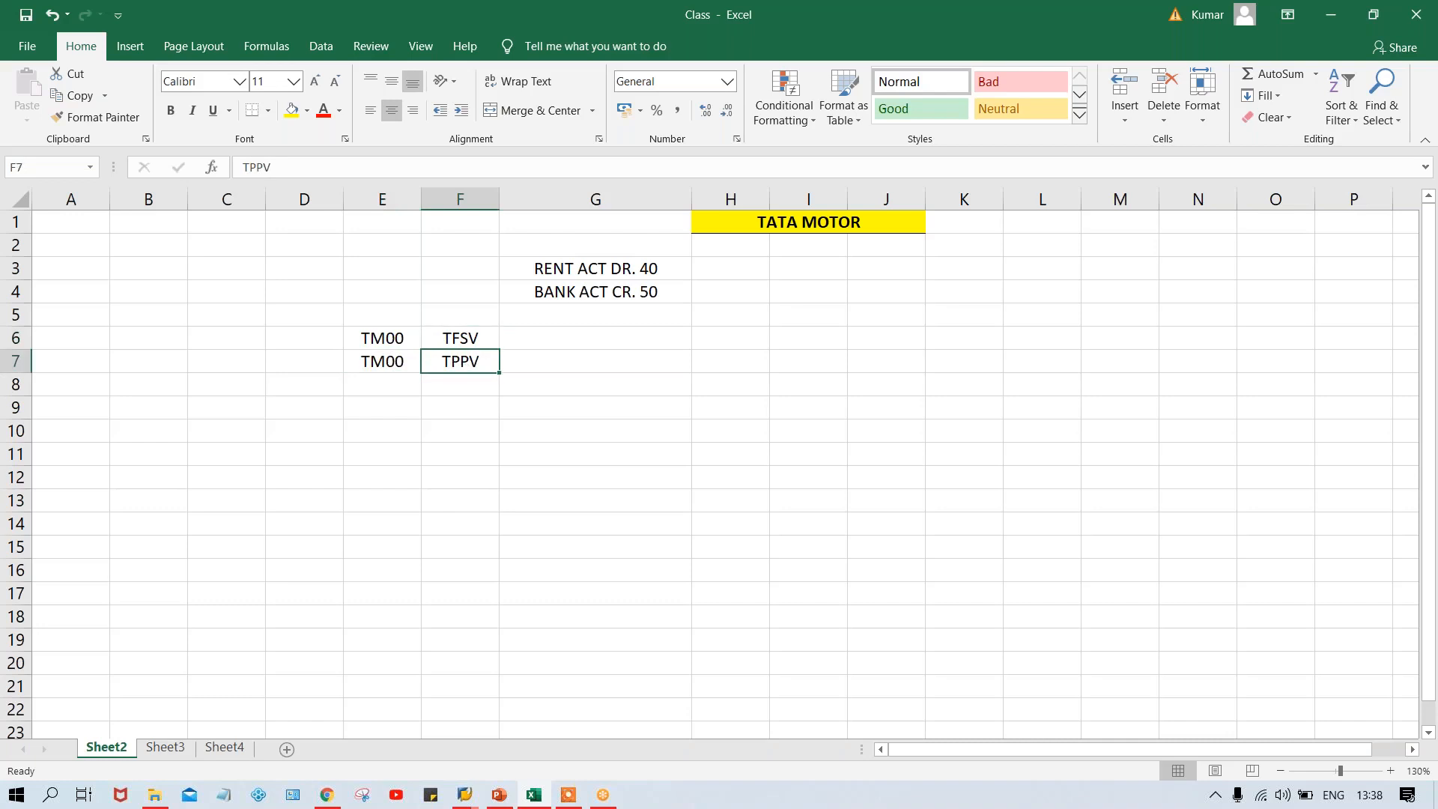
{"action": "left_click", "coordinate": [463, 338]}
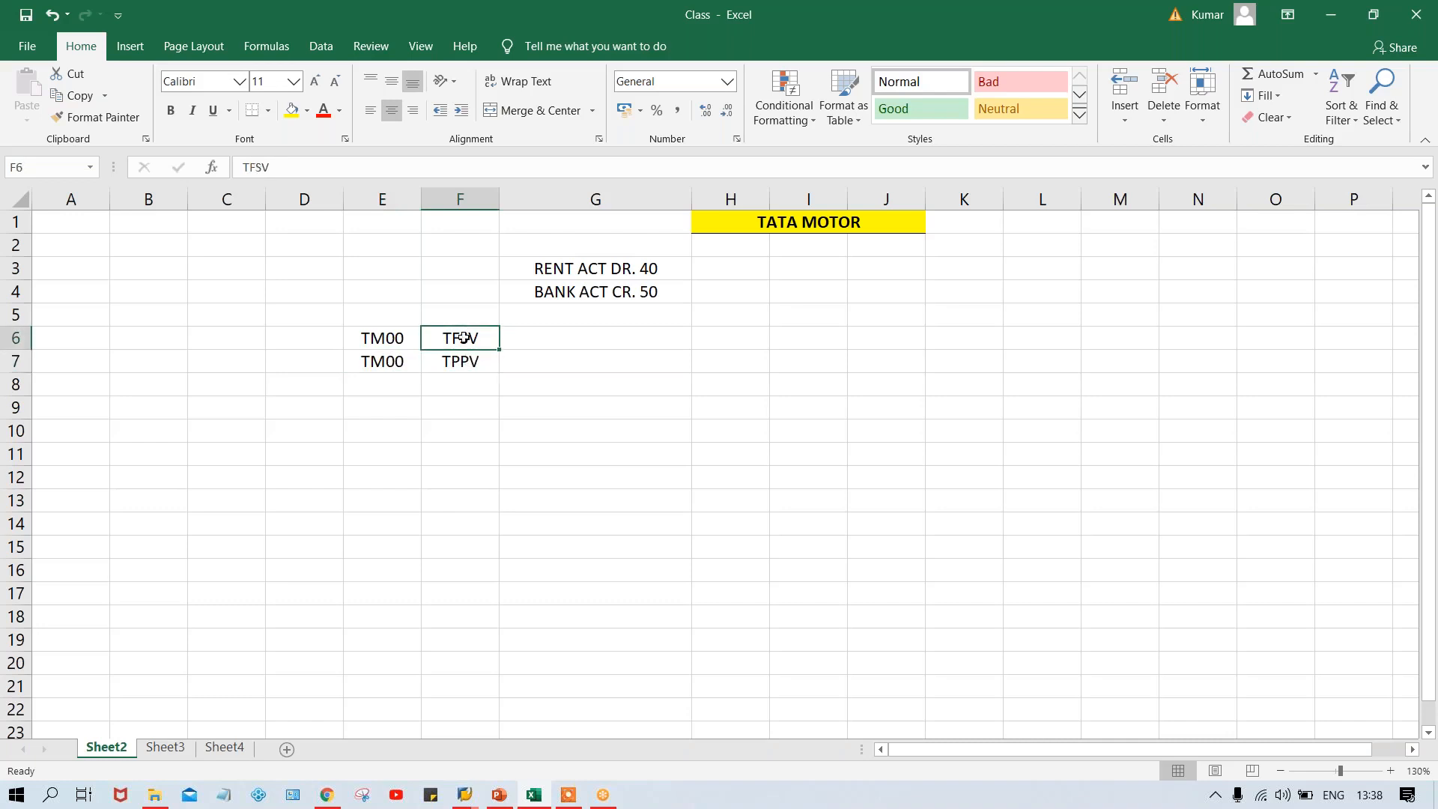
{"action": "left_click", "coordinate": [380, 339]}
{"action": "left_click", "coordinate": [461, 338]}
{"action": "left_click", "coordinate": [397, 340]}
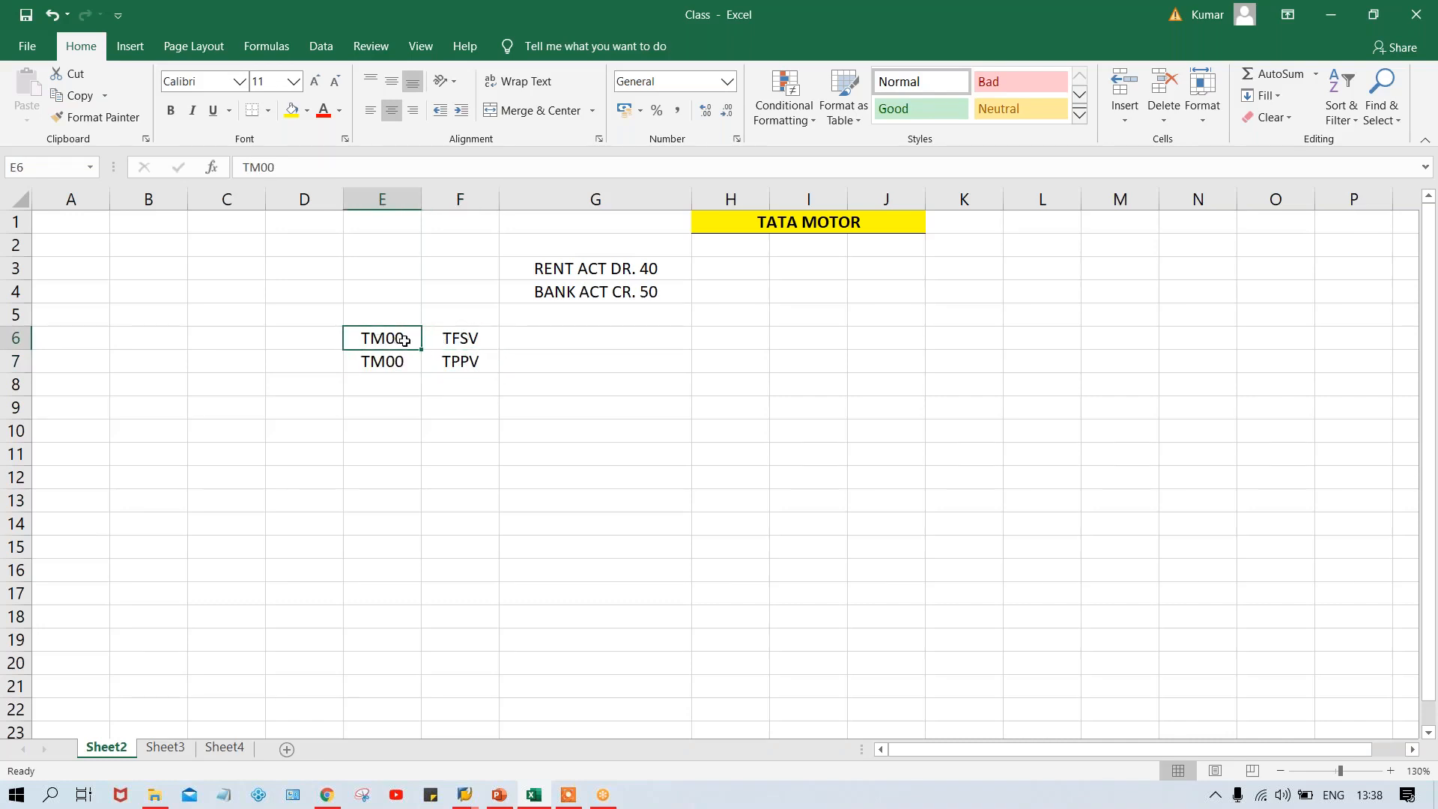
{"action": "left_click", "coordinate": [459, 359]}
{"action": "left_click", "coordinate": [387, 367]}
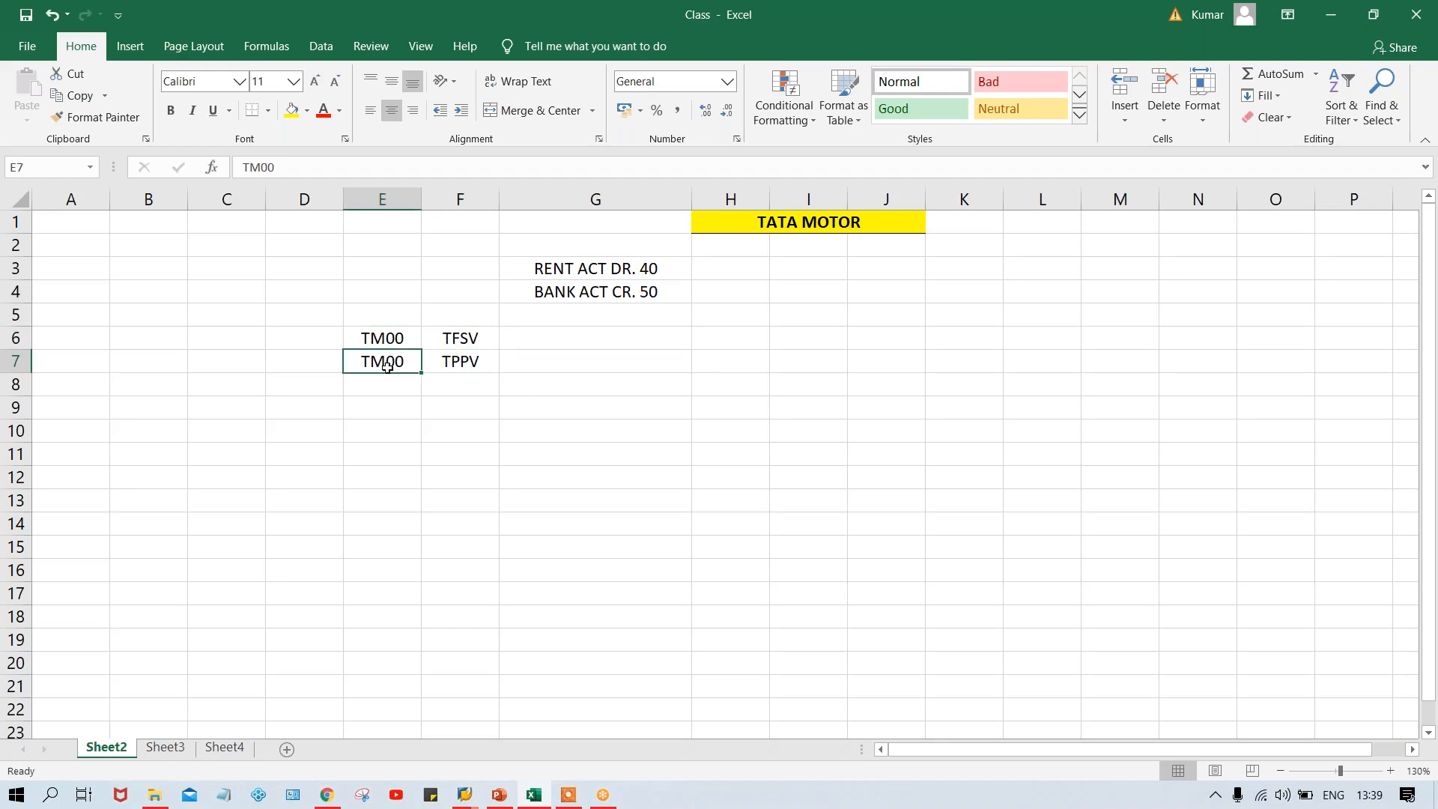
{"action": "left_click", "coordinate": [432, 367]}
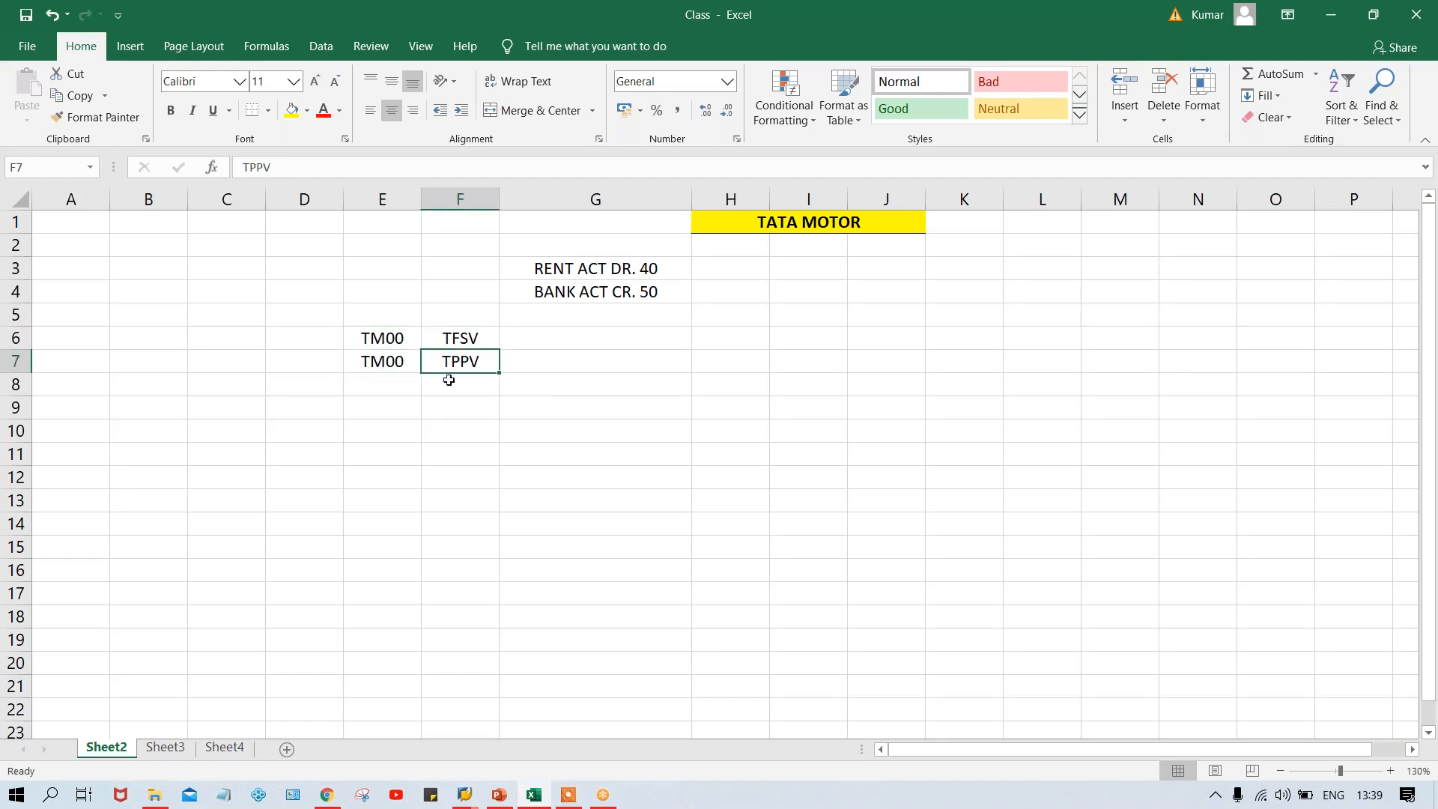
Enter TC00 in cell E8 and fill F8 with TPPV from the cell above
{"action": "left_click", "coordinate": [373, 378]}
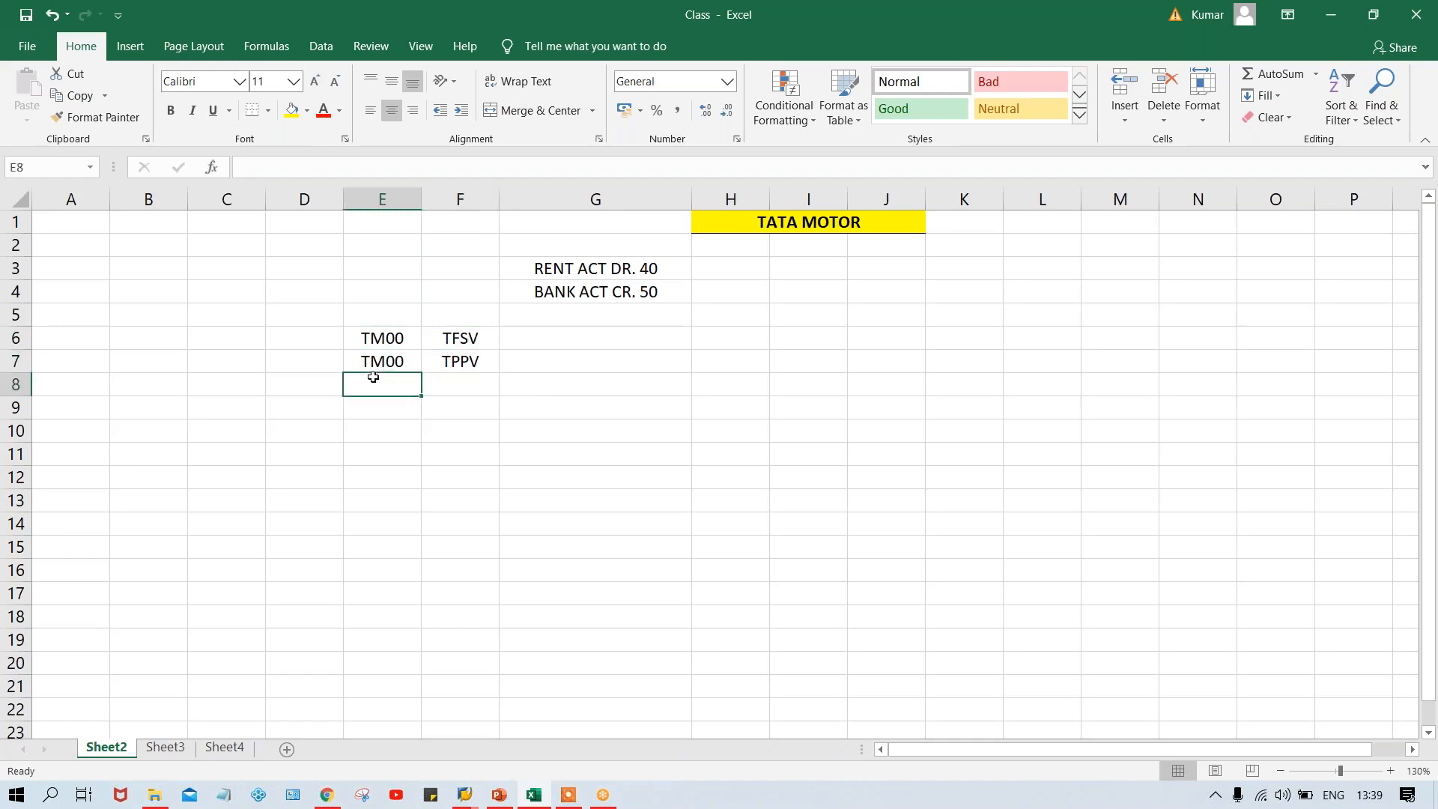
{"action": "type", "text": "TC00"}
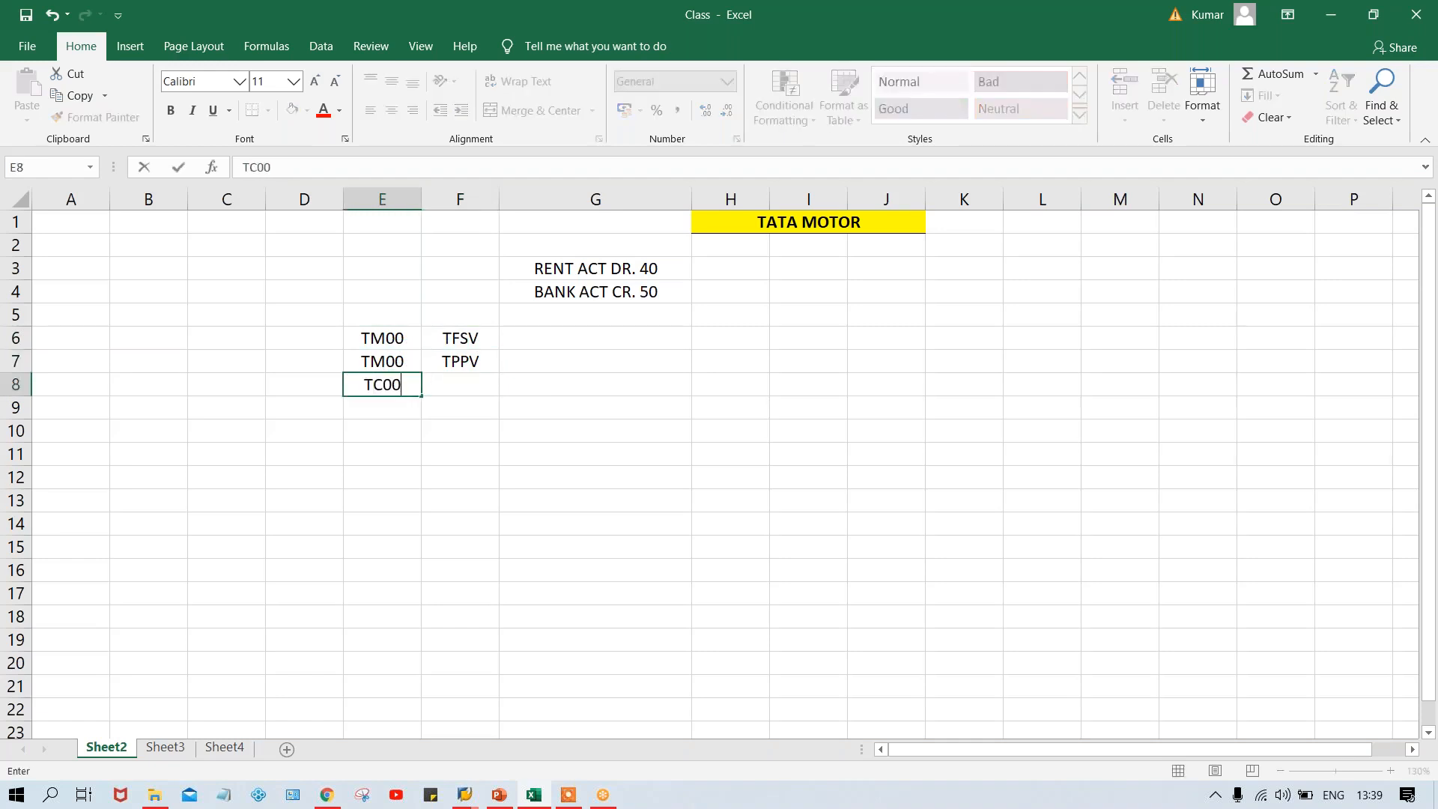
{"action": "key", "text": "Tab"}
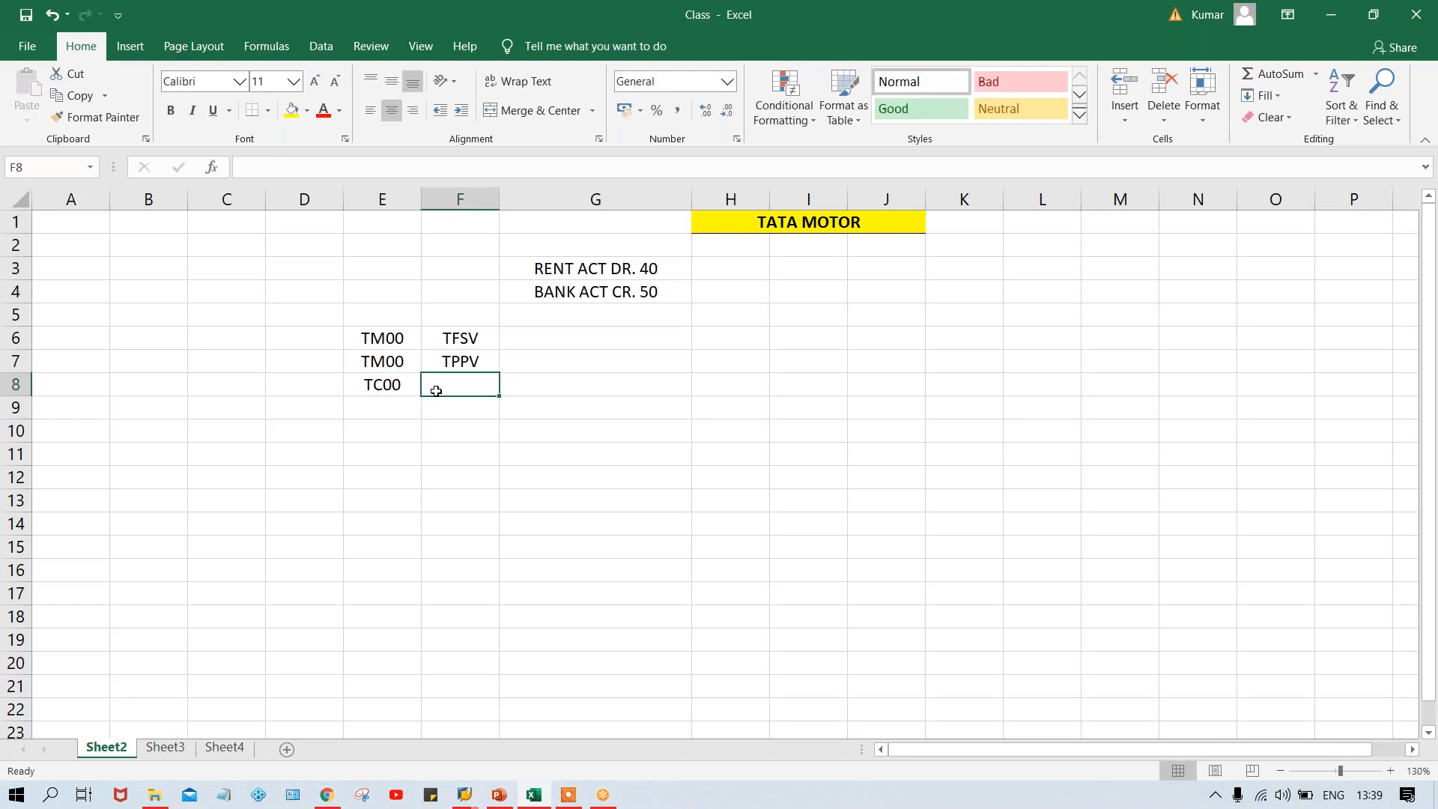
{"action": "key", "text": "ctrl+d"}
{"action": "left_click", "coordinate": [365, 389]}
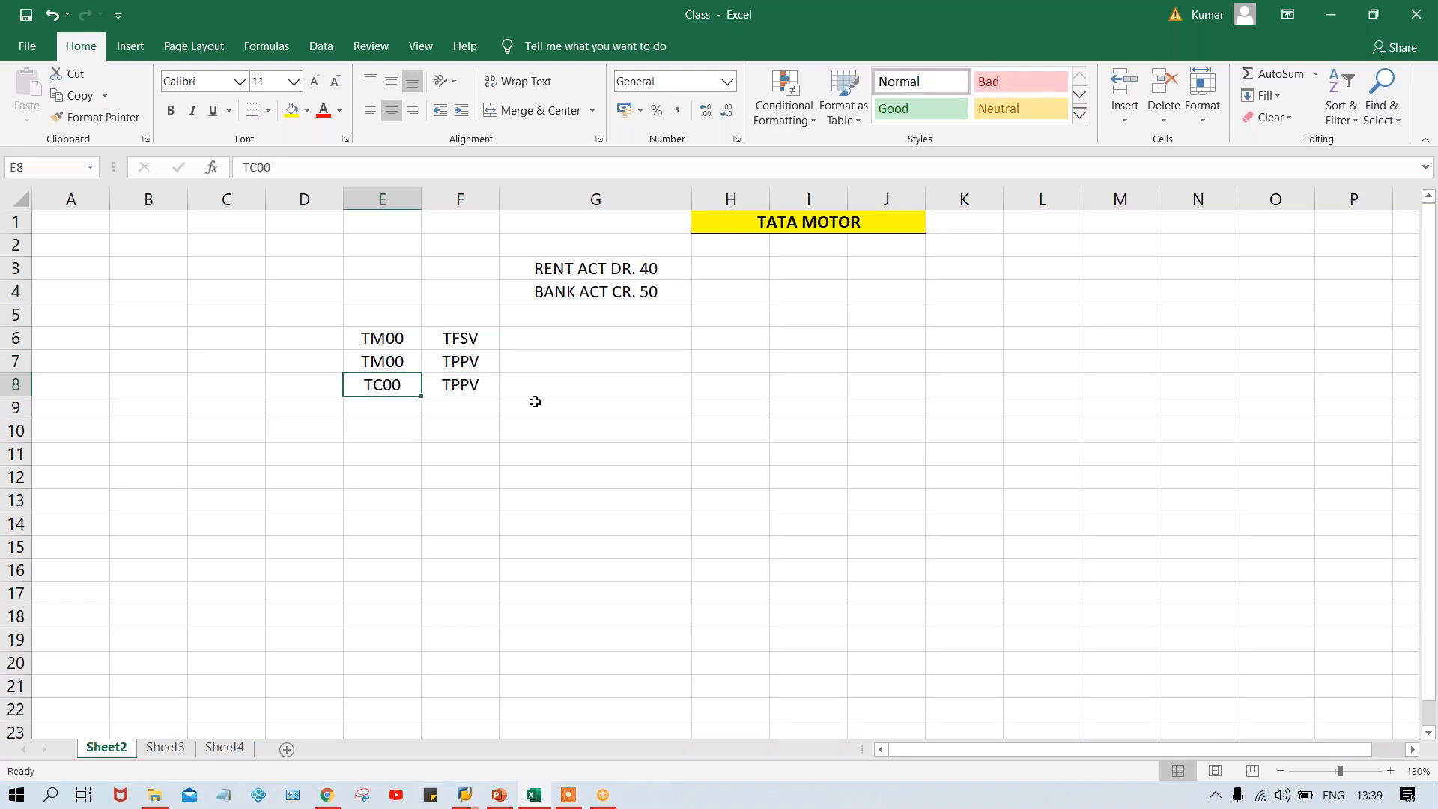
{"action": "left_click", "coordinate": [475, 384]}
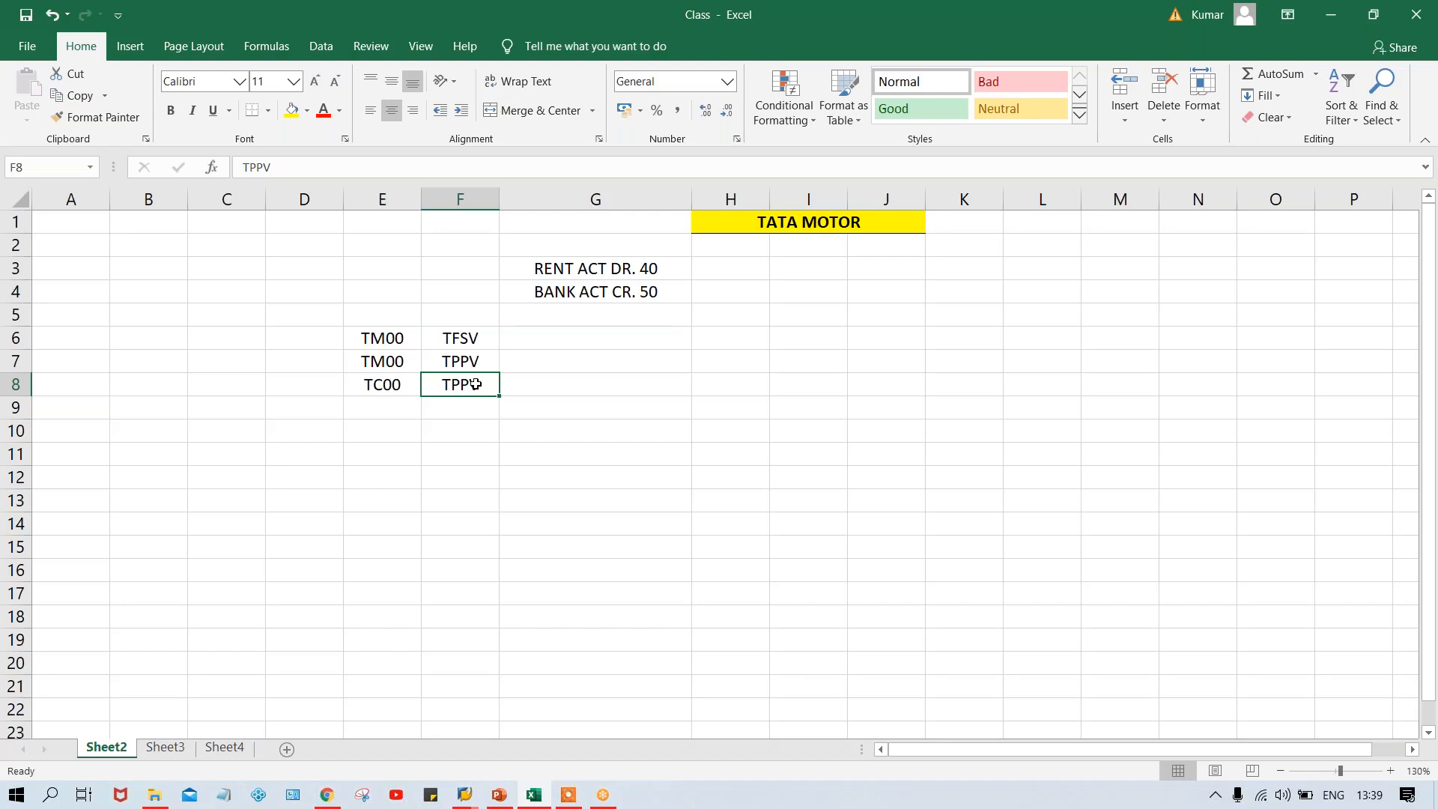
{"action": "left_click", "coordinate": [459, 363]}
{"action": "left_click", "coordinate": [375, 337]}
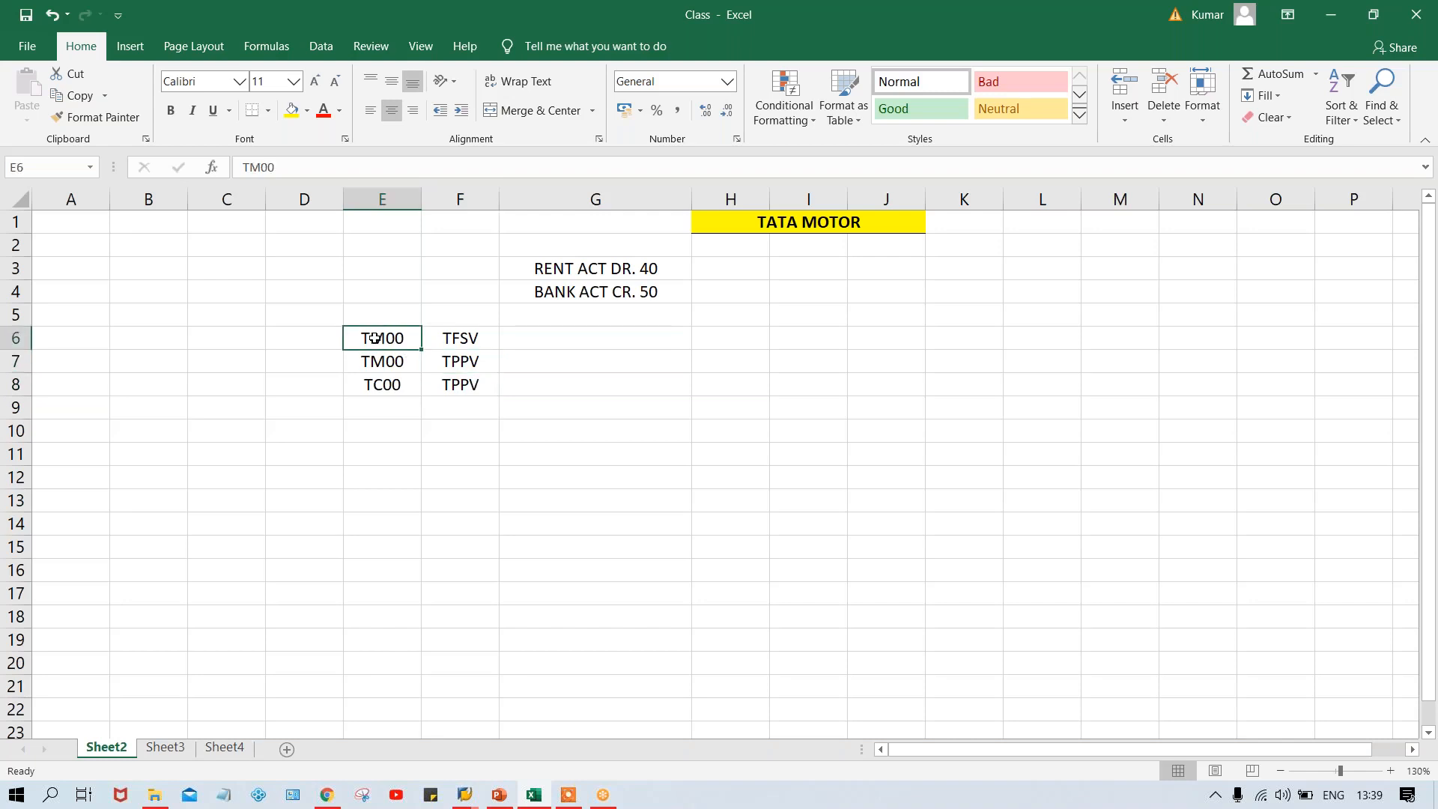
{"action": "left_click", "coordinate": [471, 337]}
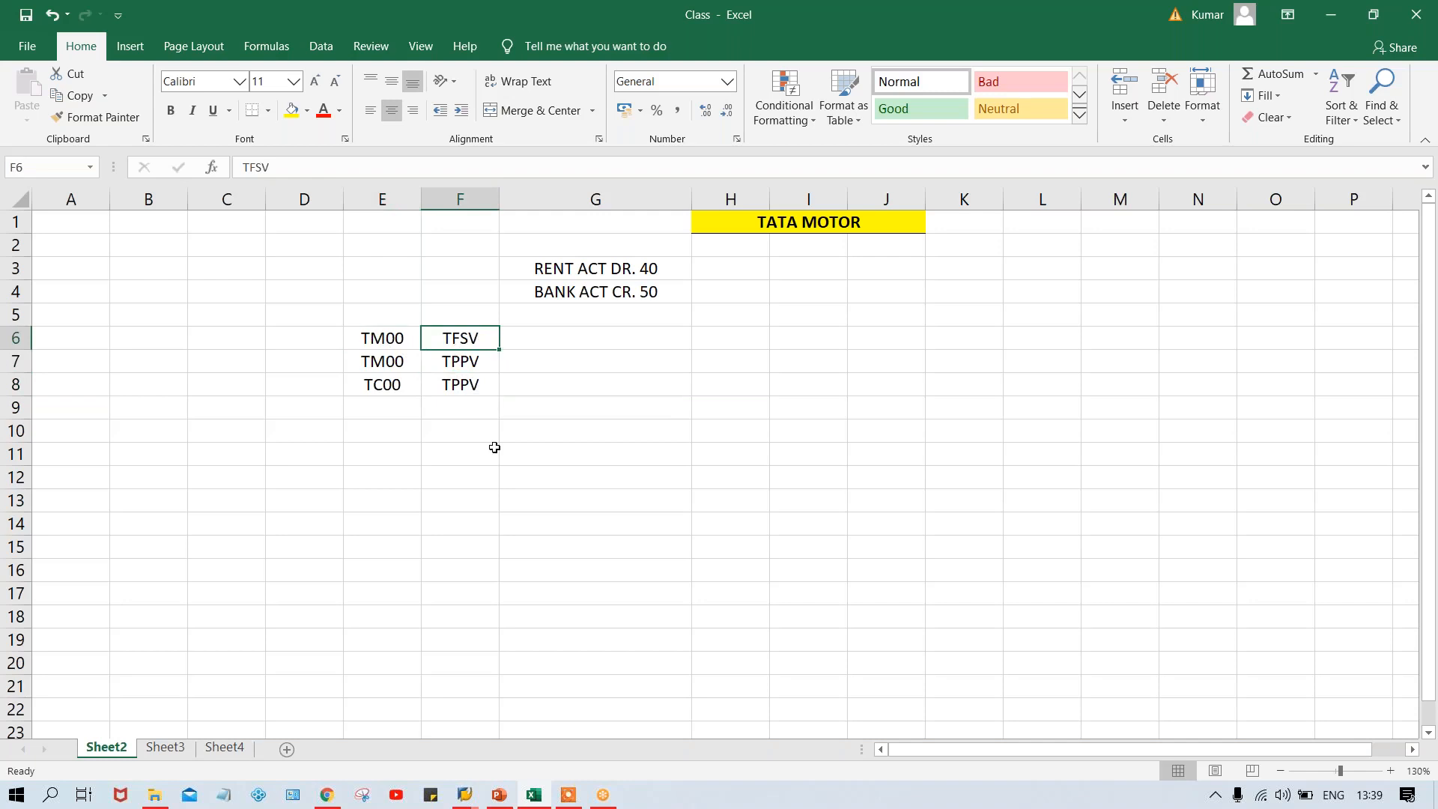
Enter DT in cell F9, below the TPPV entries
{"action": "left_click", "coordinate": [455, 413]}
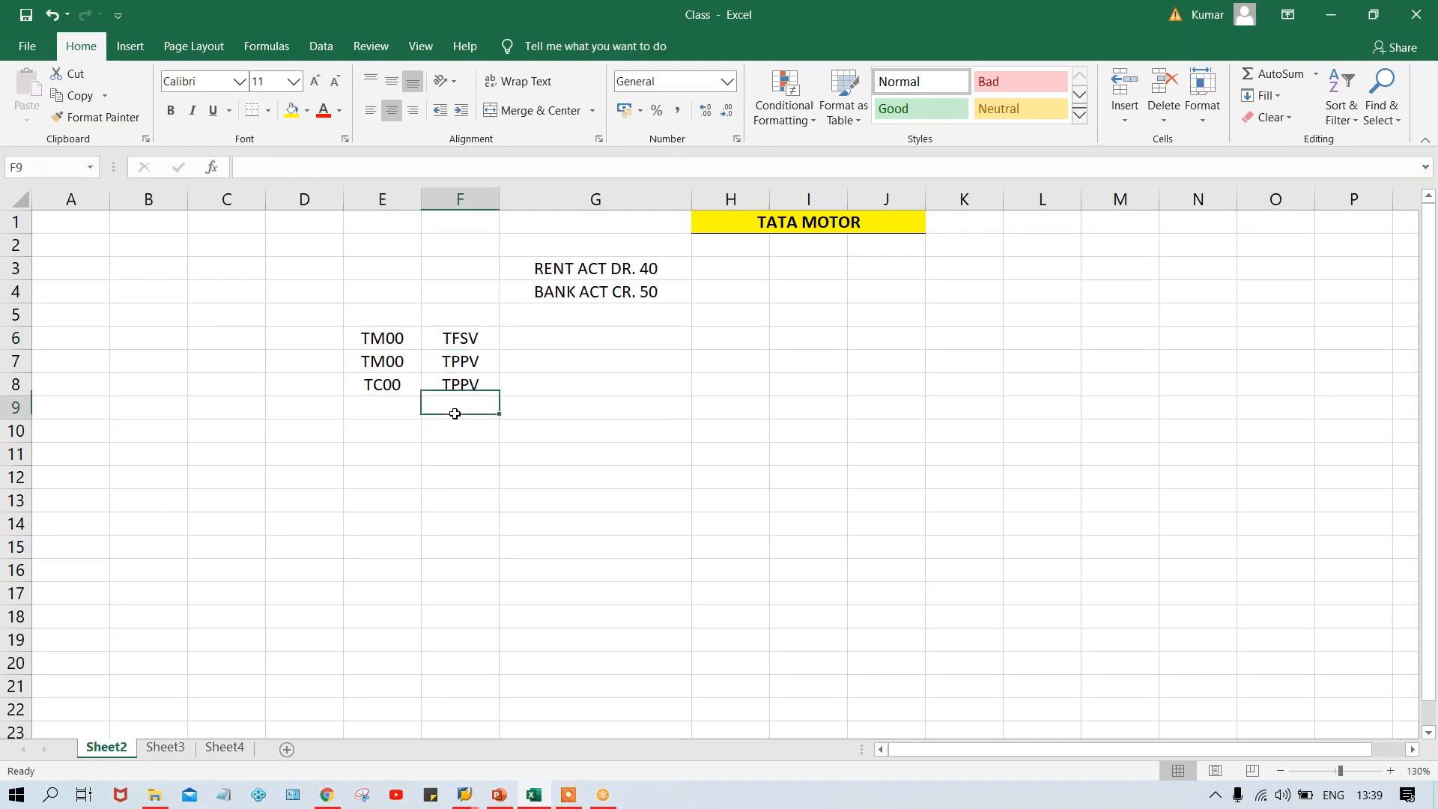
{"action": "type", "text": "DT"}
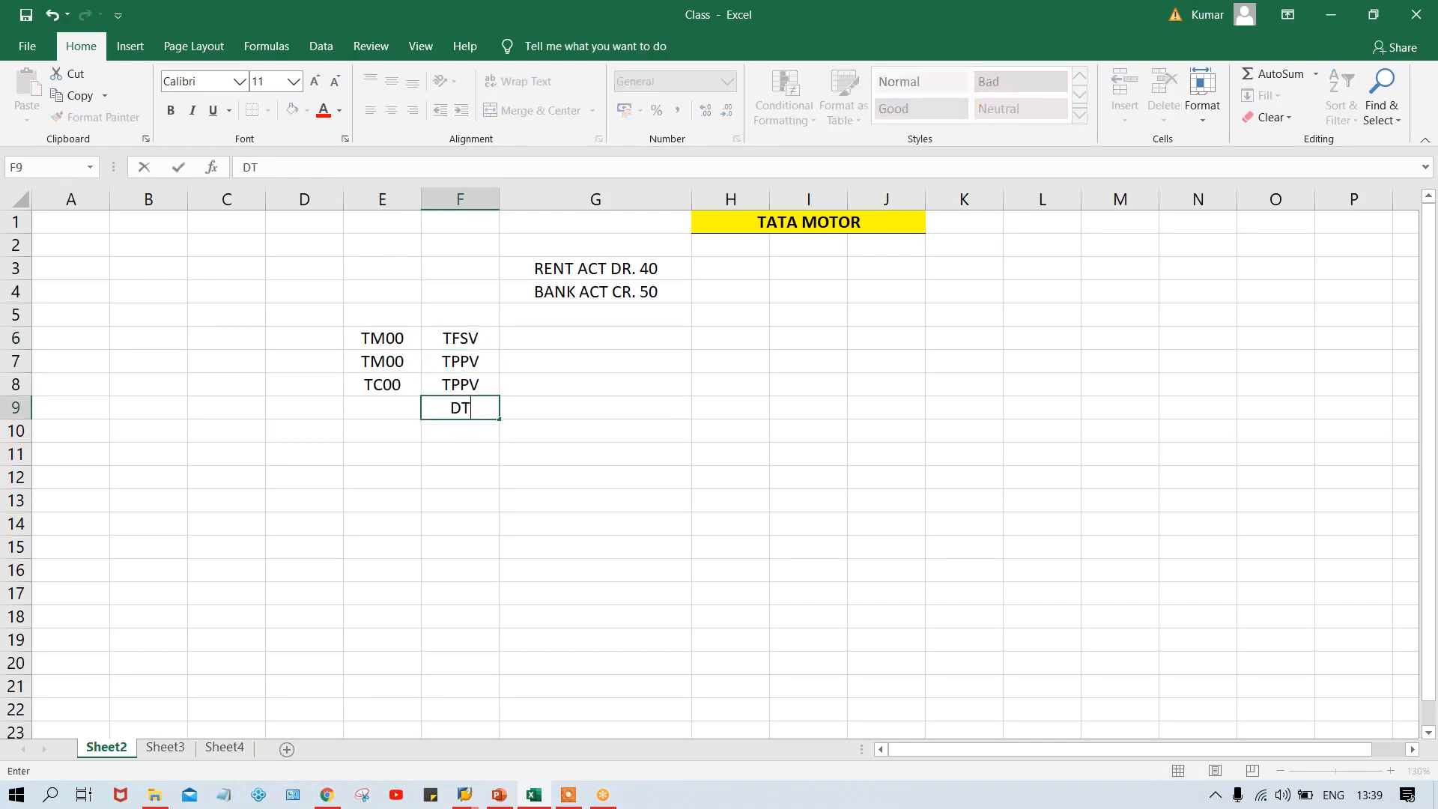
{"action": "key", "text": "Return"}
{"action": "left_click", "coordinate": [452, 411]}
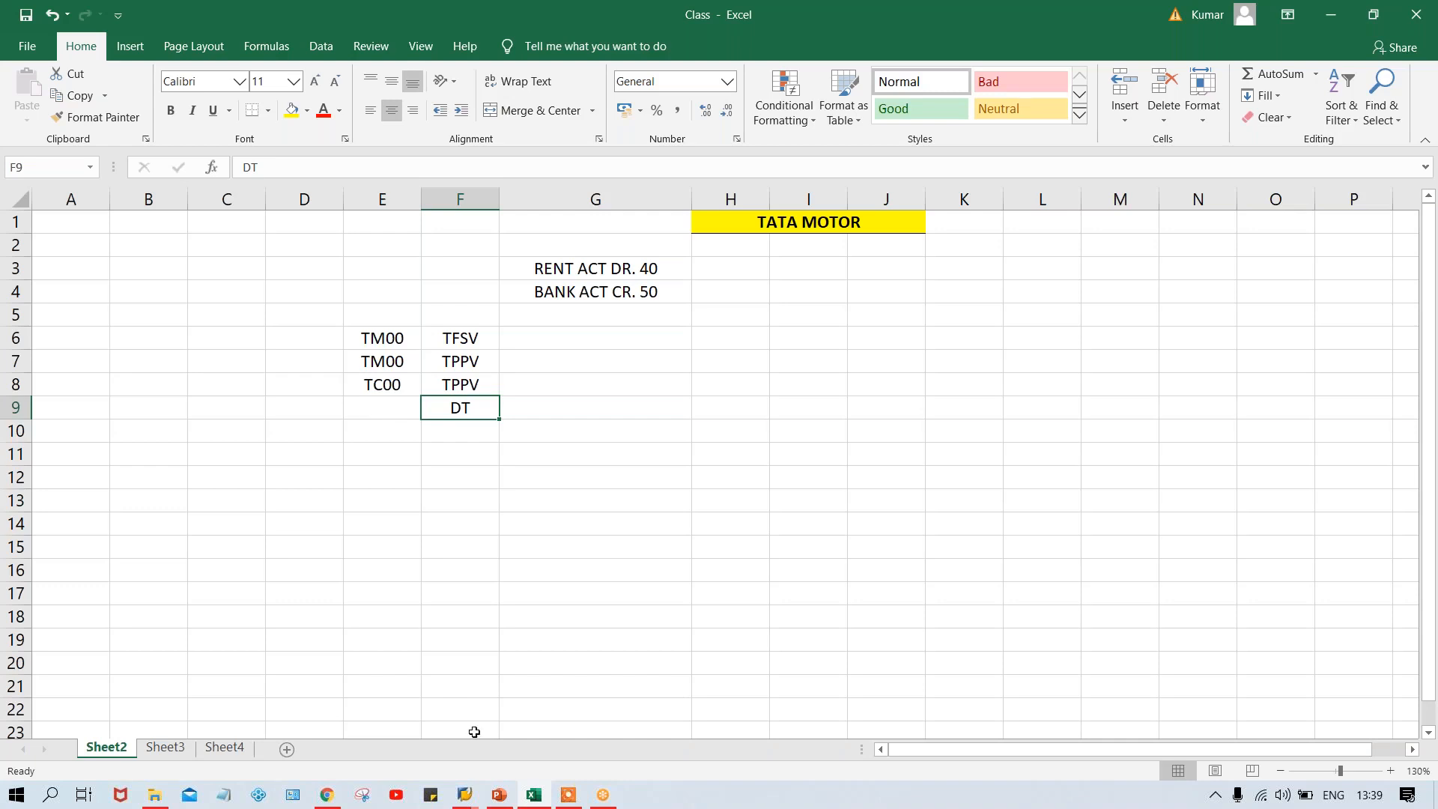
Switch to SAP Logon, open the SAP FICO_1 logon screen and examine its Client field
{"action": "mouse_move", "coordinate": [466, 796]}
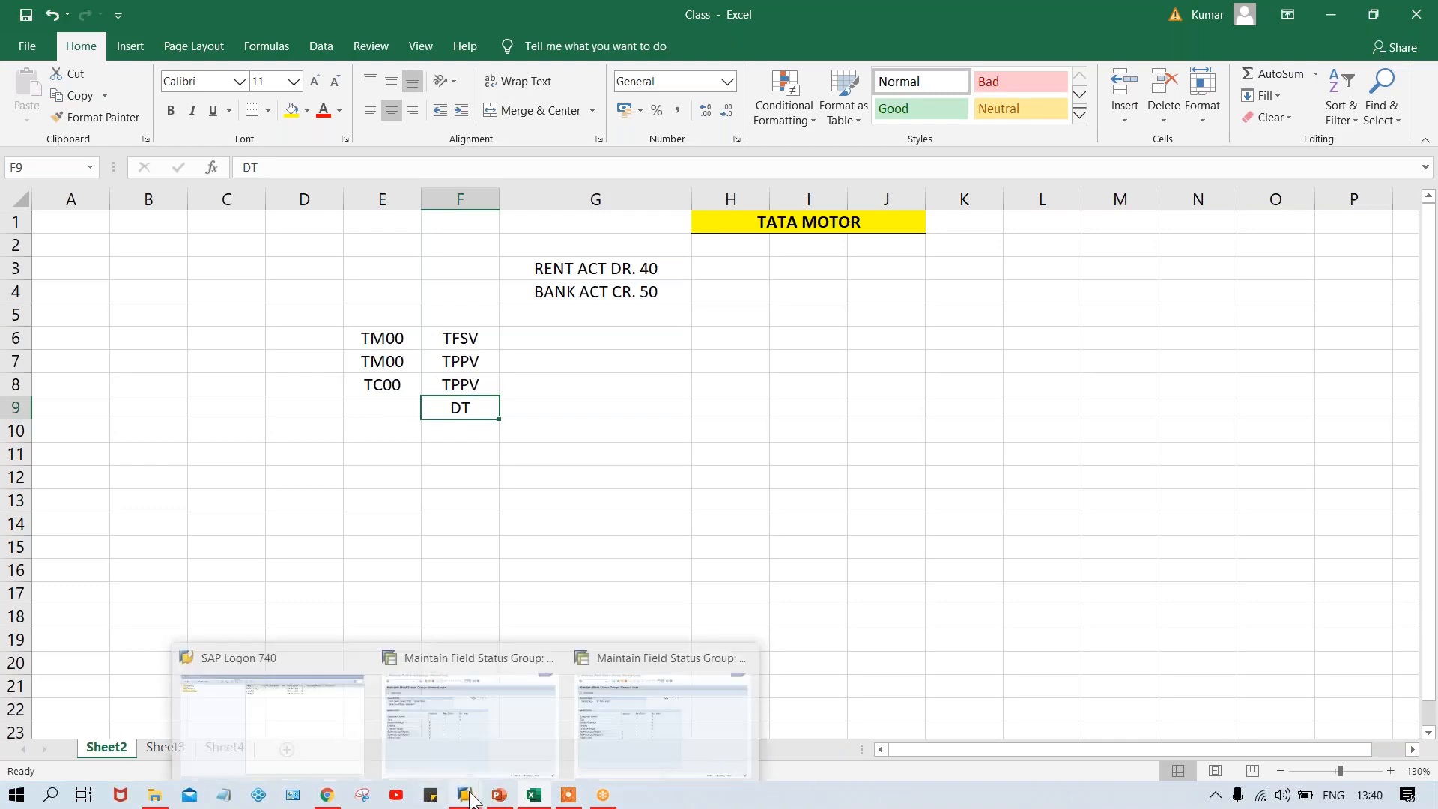
{"action": "left_click", "coordinate": [258, 723]}
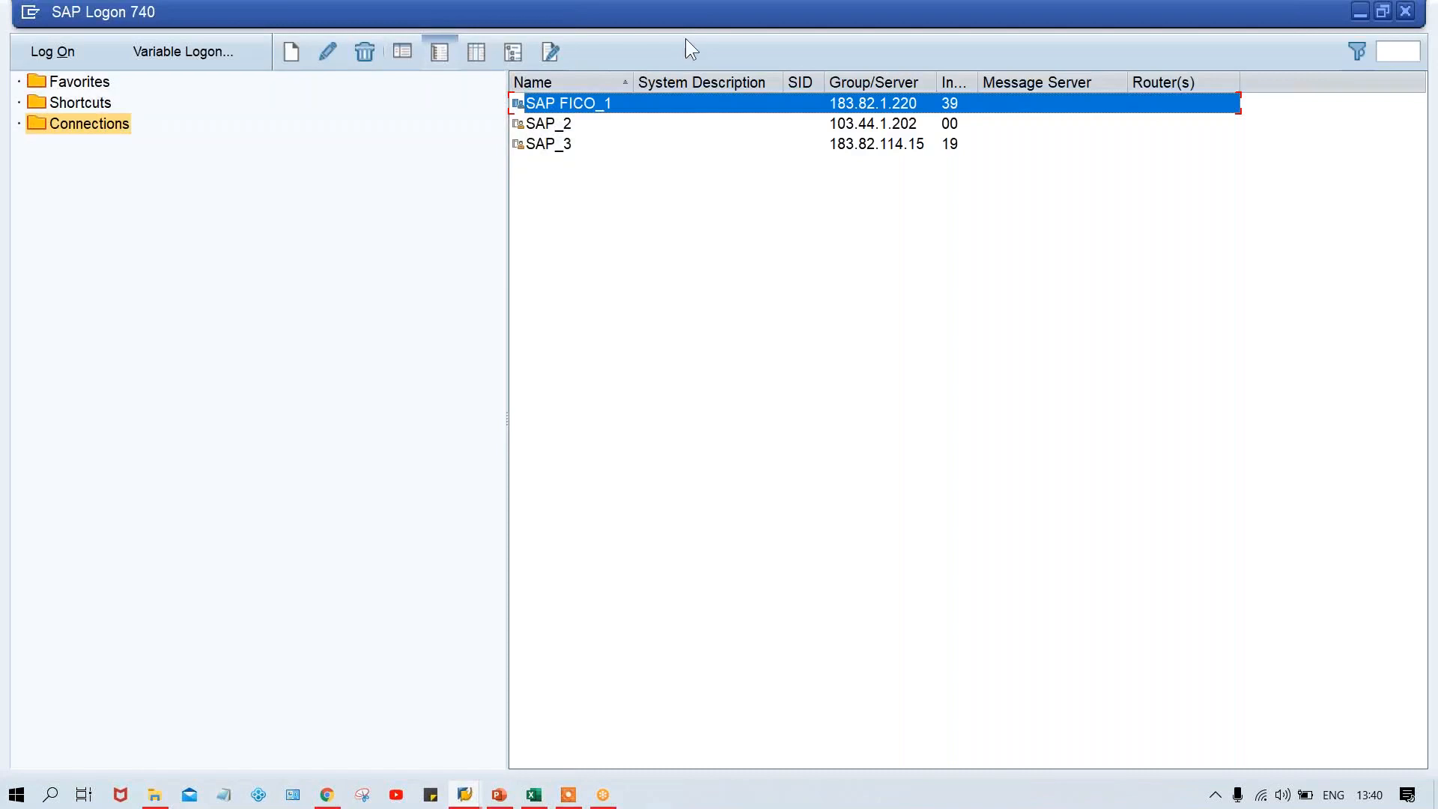
{"action": "double_click", "coordinate": [646, 107]}
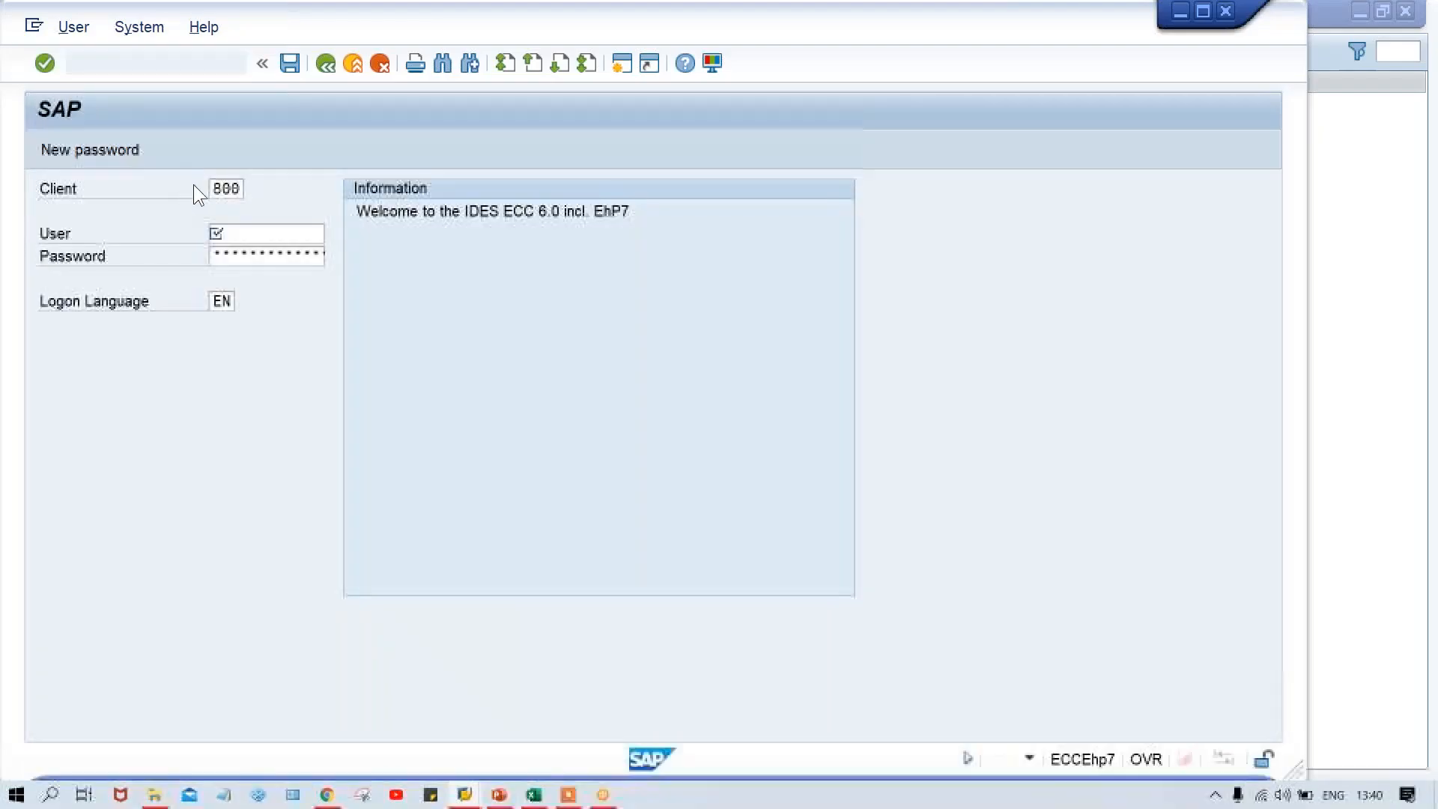
{"action": "left_click", "coordinate": [216, 188]}
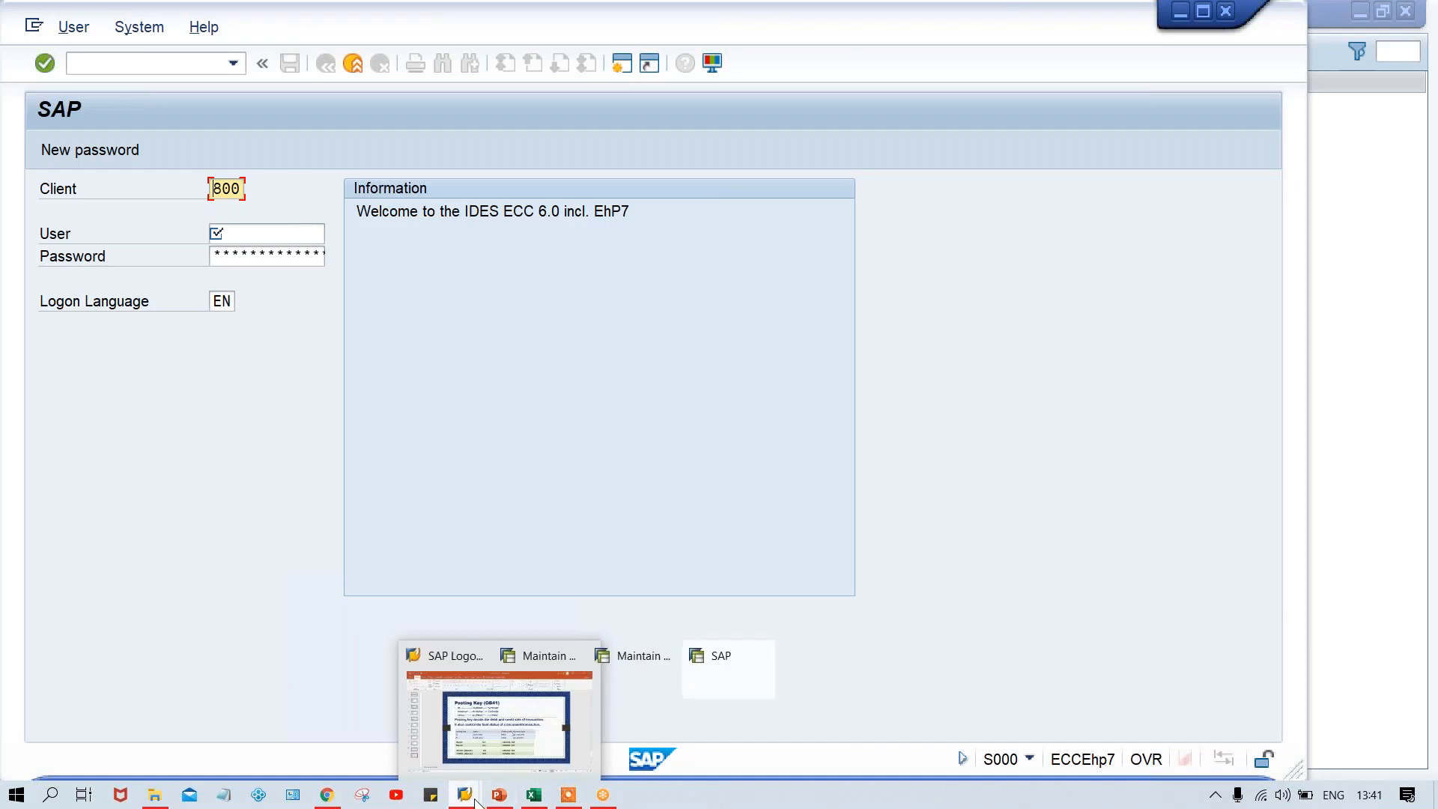
Switch to the Class workbook in Excel and enter PK in cell F10
{"action": "left_click", "coordinate": [539, 793]}
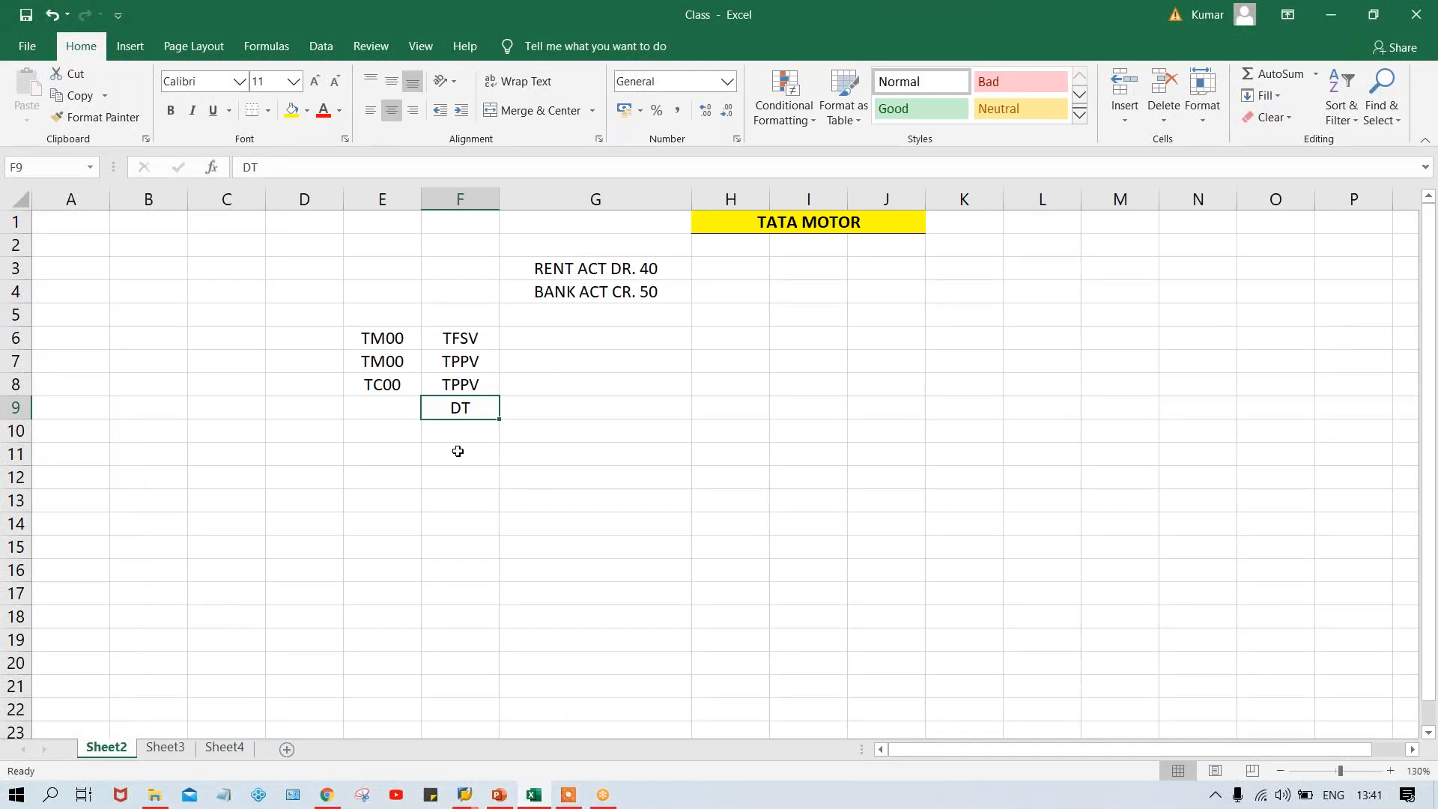
{"action": "key", "text": "Down"}
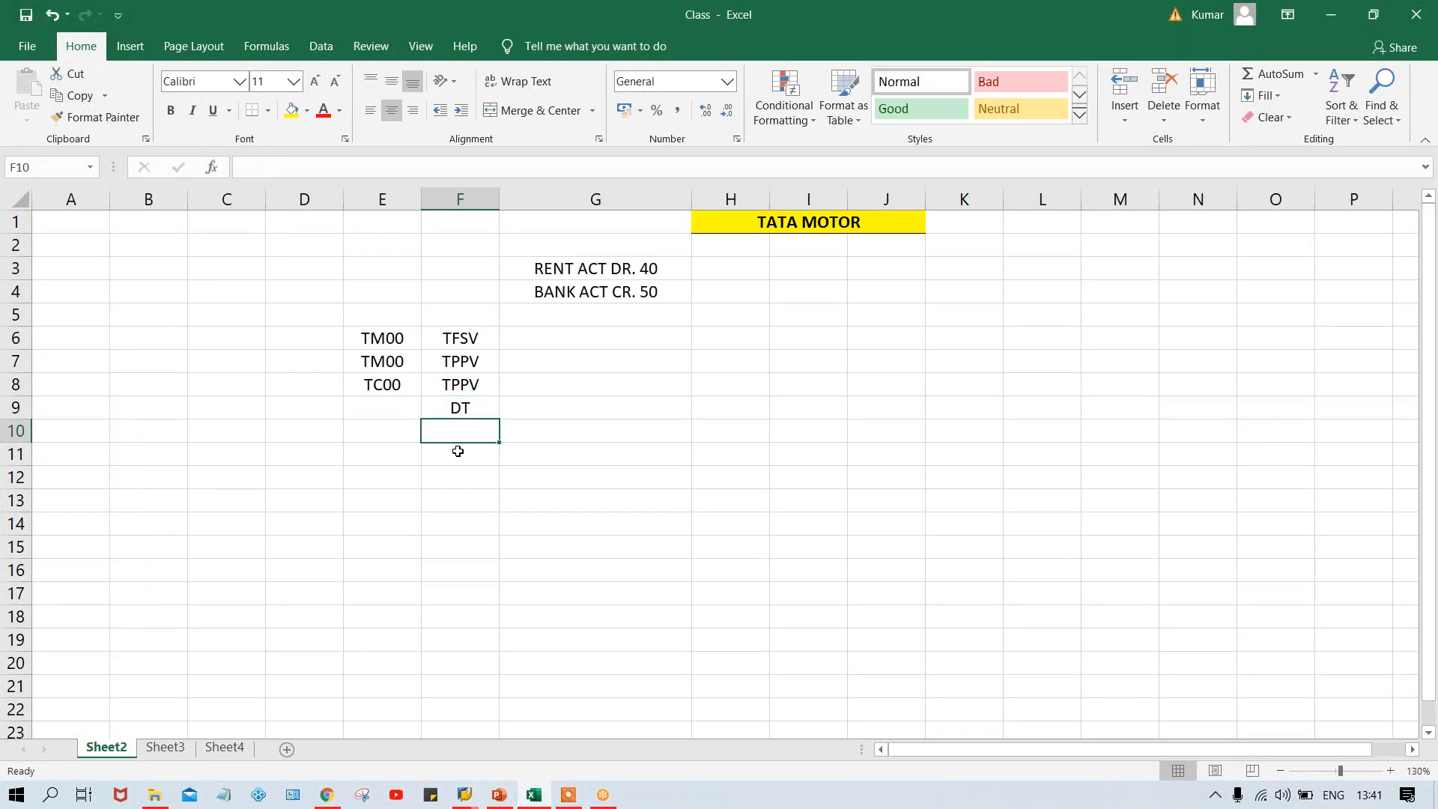
{"action": "type", "text": "PK"}
{"action": "key", "text": "Return"}
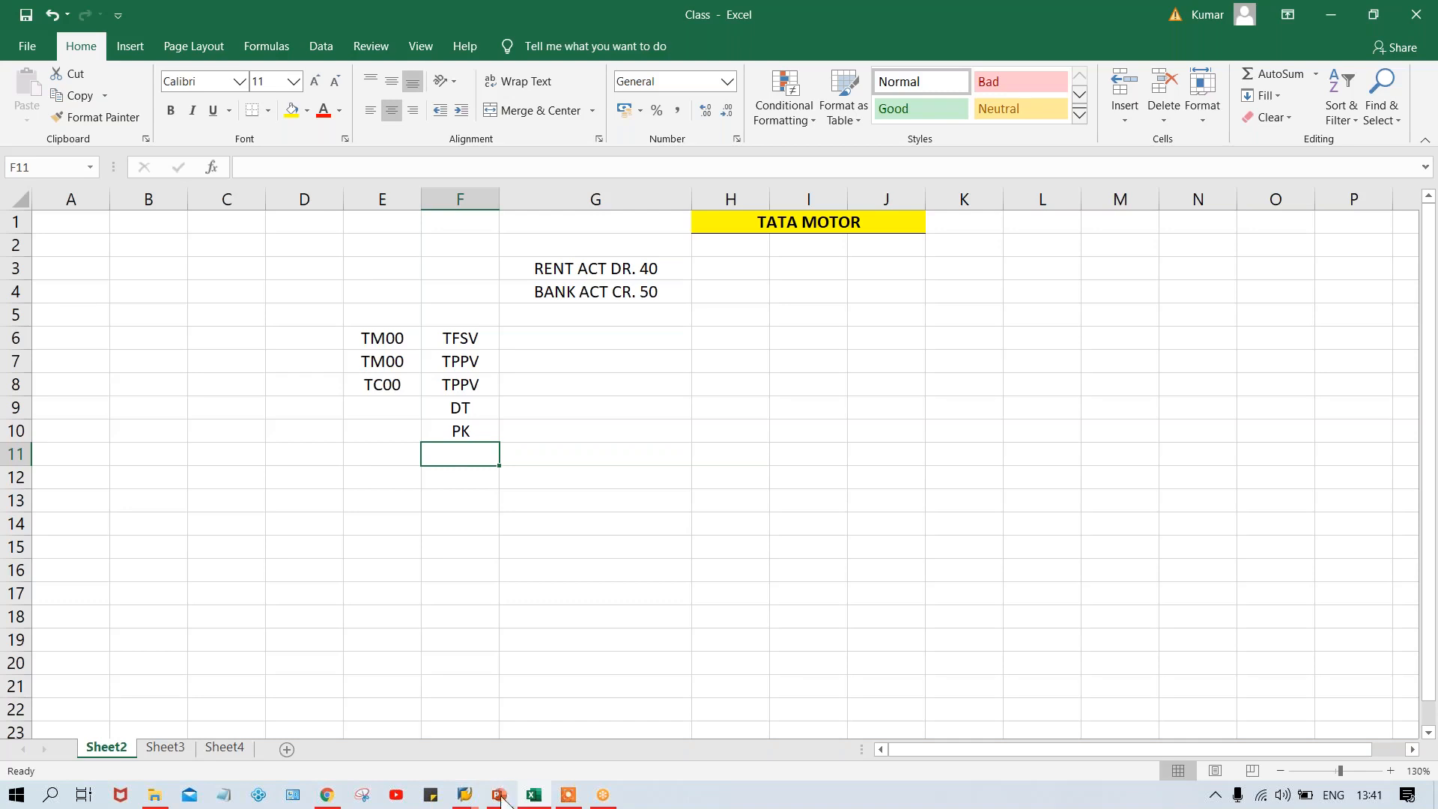
Switch to the SAP session for variant TFSV, group G001, and try Assignment number as a required entry
{"action": "mouse_move", "coordinate": [465, 795]}
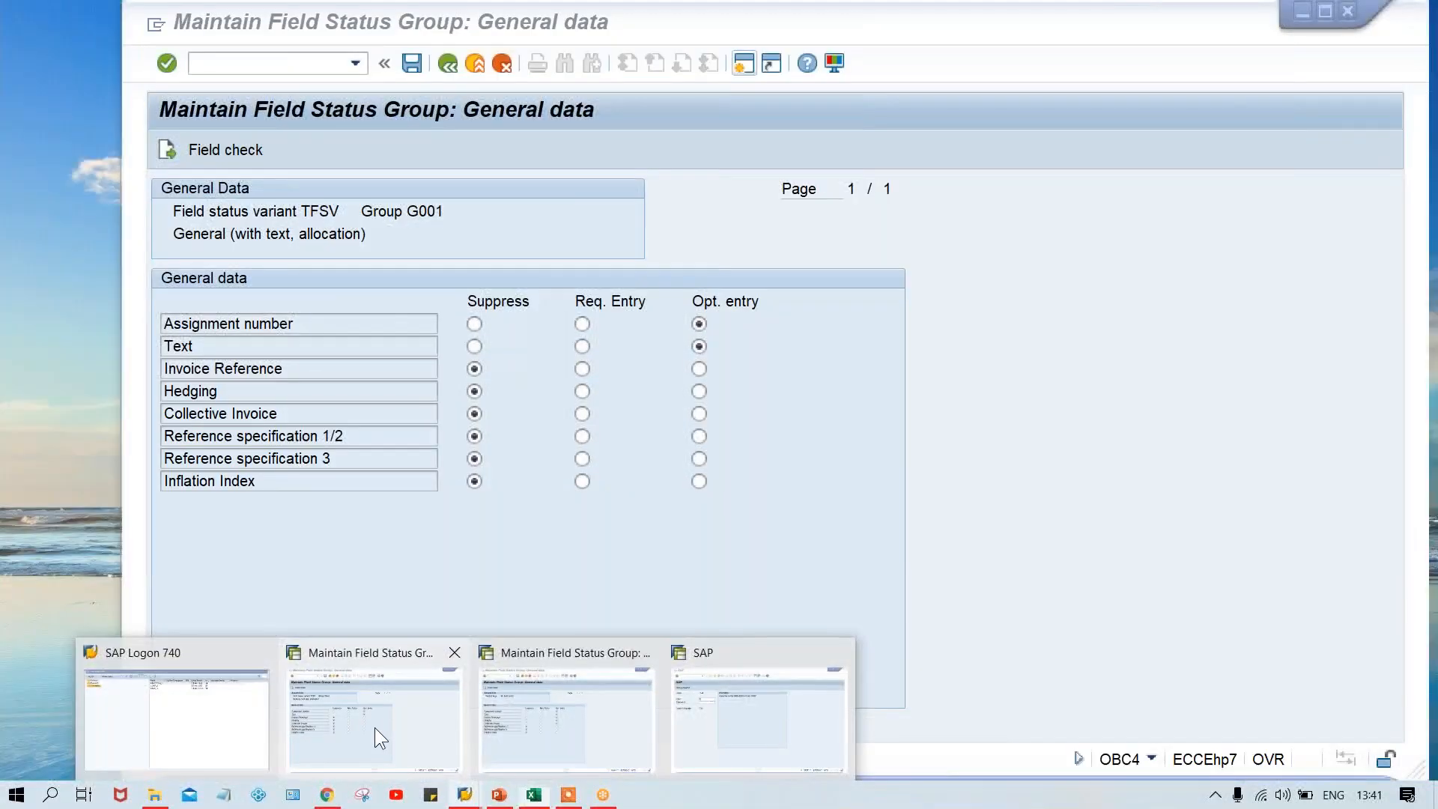
{"action": "left_click", "coordinate": [374, 727]}
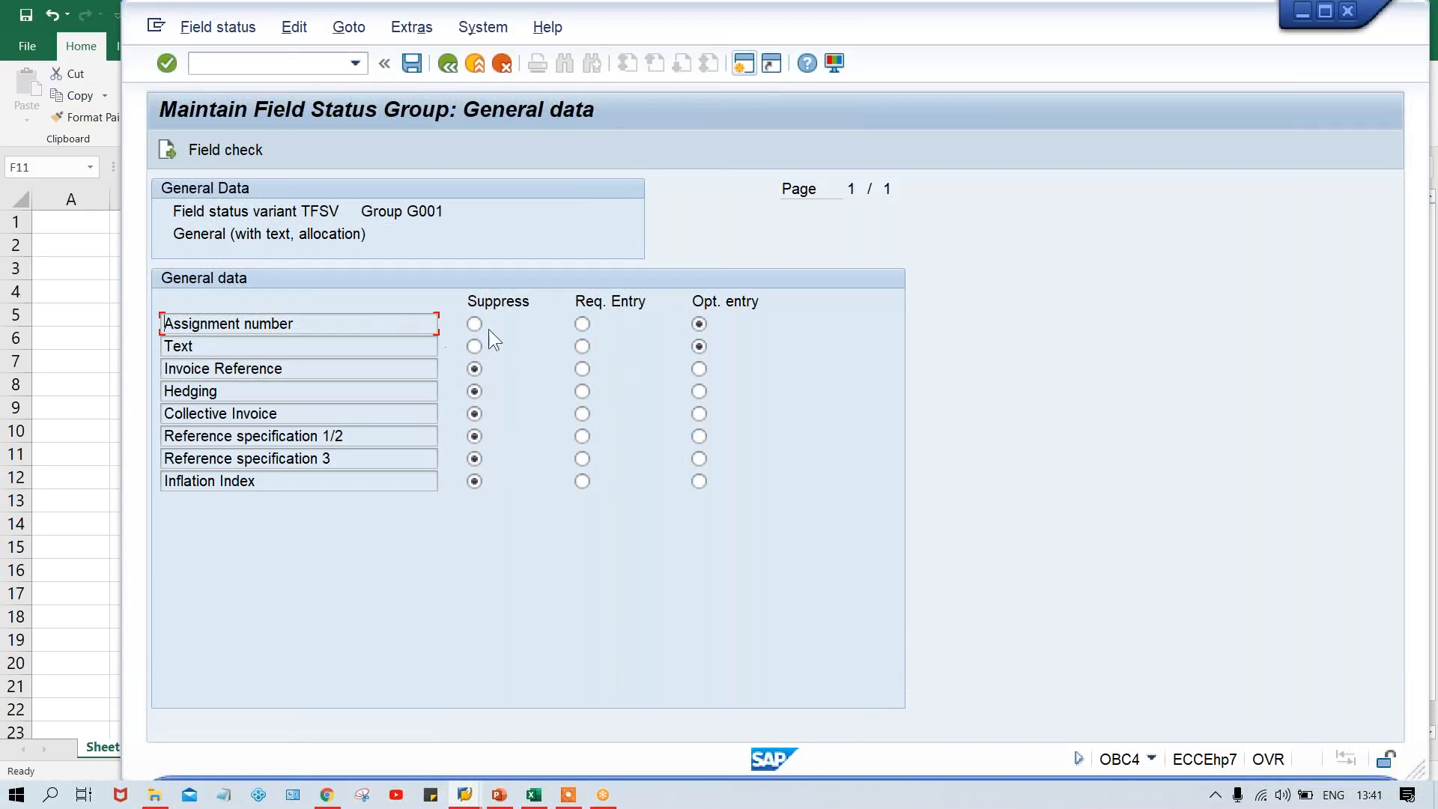
{"action": "left_click", "coordinate": [584, 322]}
{"action": "left_click", "coordinate": [336, 210]}
Switch to posting key 40's General data session, try Text as a required entry and return it to optional
{"action": "mouse_move", "coordinate": [461, 800]}
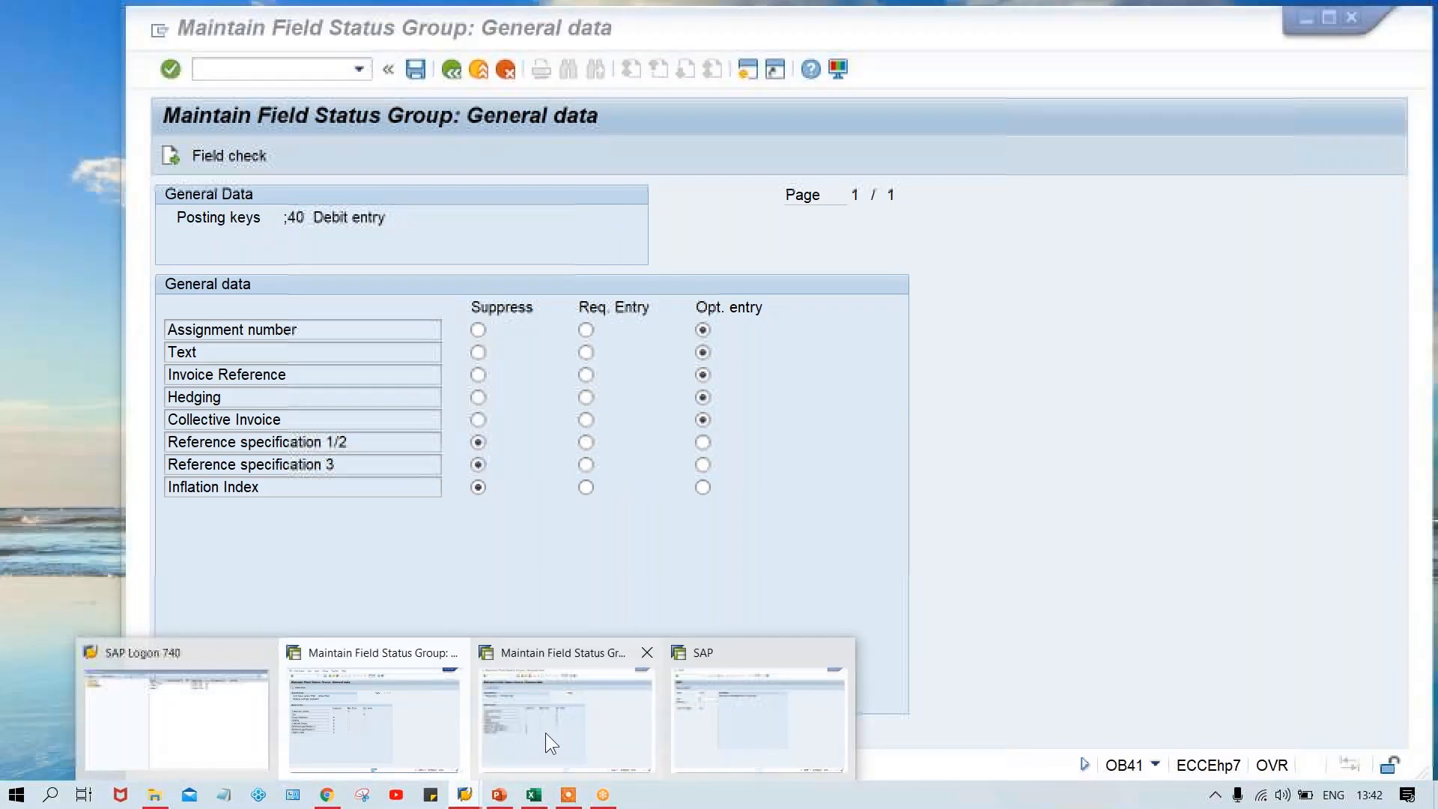
{"action": "left_click", "coordinate": [545, 733]}
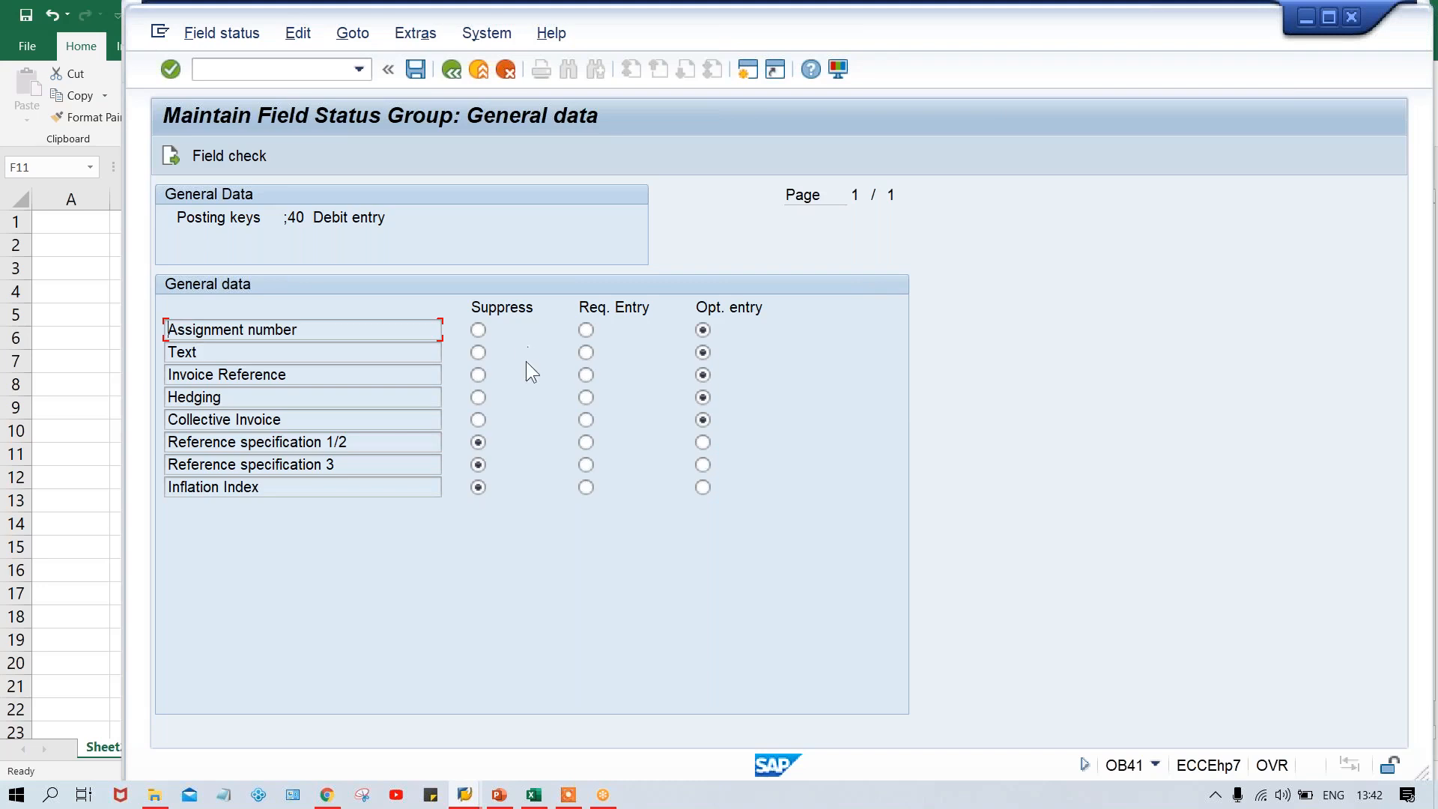
{"action": "left_click", "coordinate": [586, 353]}
{"action": "left_click", "coordinate": [703, 353]}
Switch to the TFSV group G001 session, try Text as a required entry and return it to optional
{"action": "key", "text": "alt+Tab"}
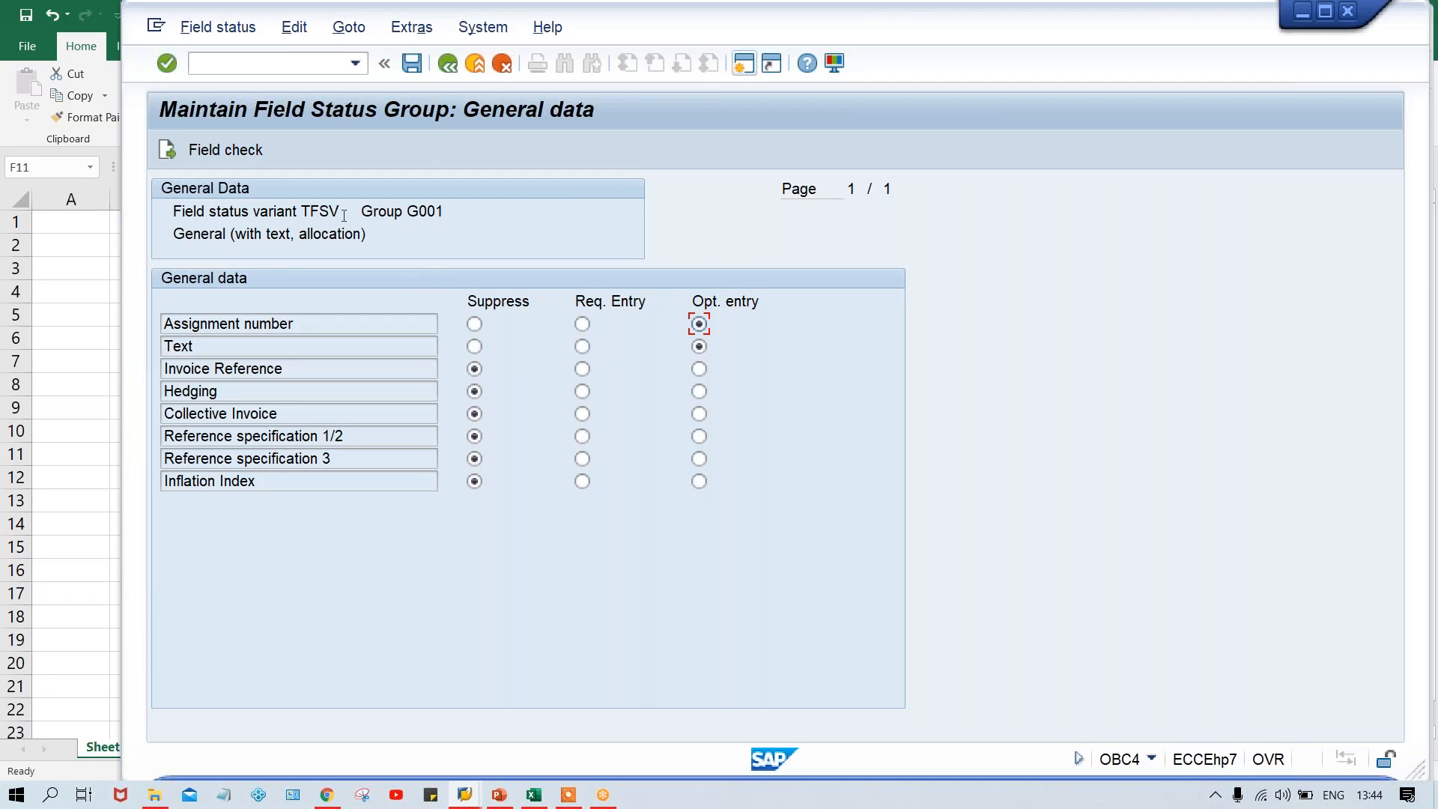
{"action": "left_click", "coordinate": [583, 351]}
{"action": "left_click", "coordinate": [695, 348]}
Switch to the Basic Settings presentation in PowerPoint and review the Posting Key (OB41) slide
{"action": "mouse_move", "coordinate": [495, 797]}
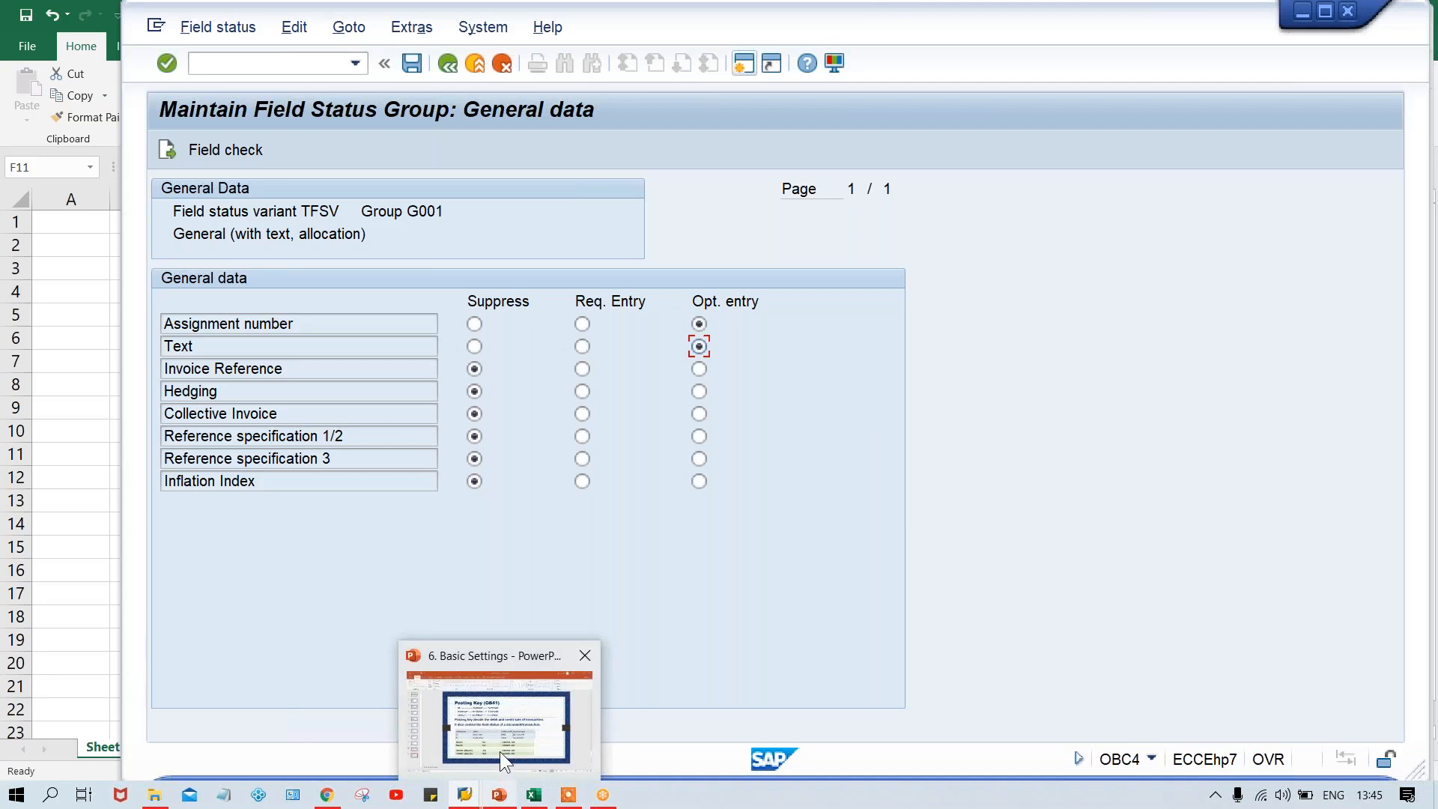
{"action": "left_click", "coordinate": [501, 752]}
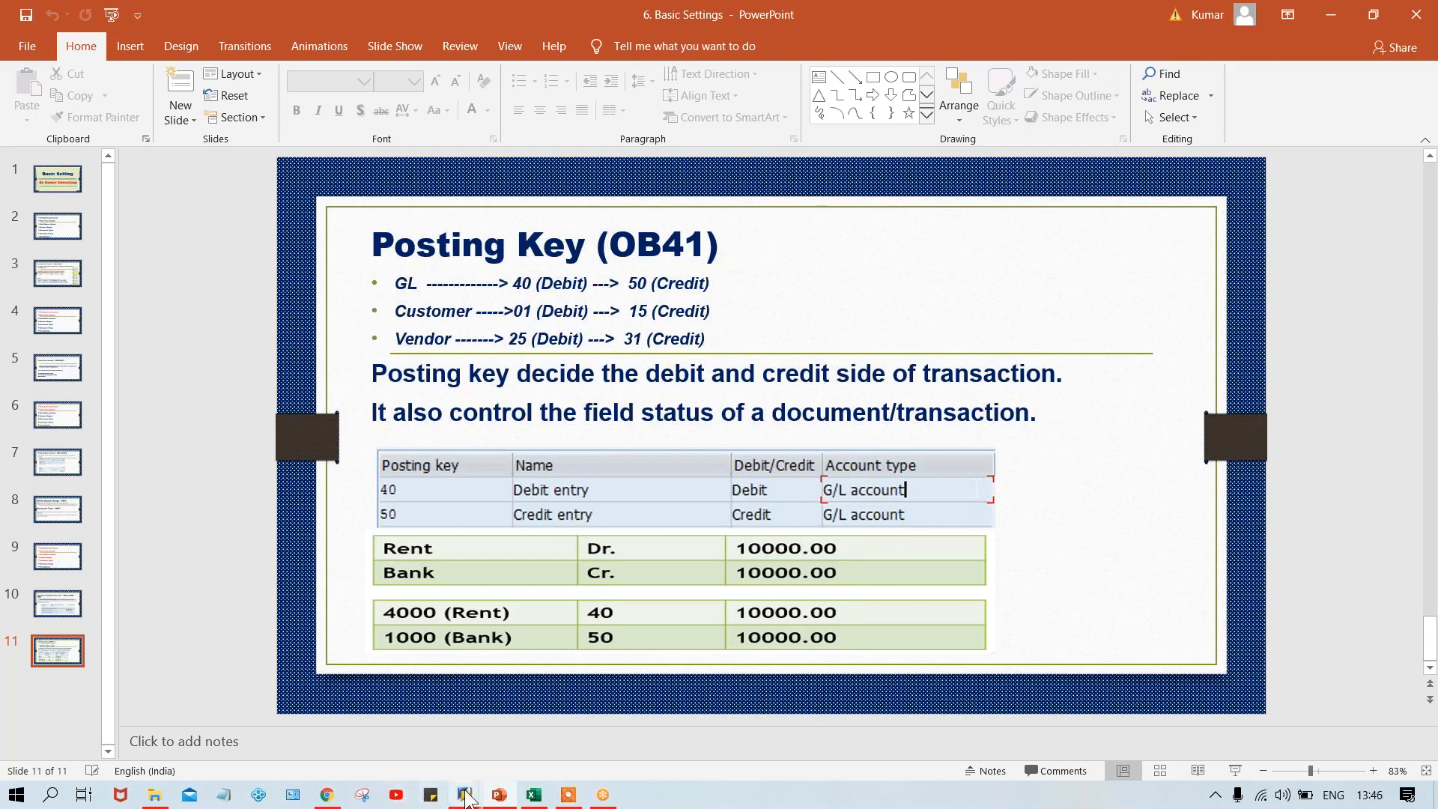
Switch to SAP posting key 40's General data and set Text to required entry, leaving Assignment number as optional entry
{"action": "mouse_move", "coordinate": [466, 795]}
{"action": "left_click", "coordinate": [568, 735]}
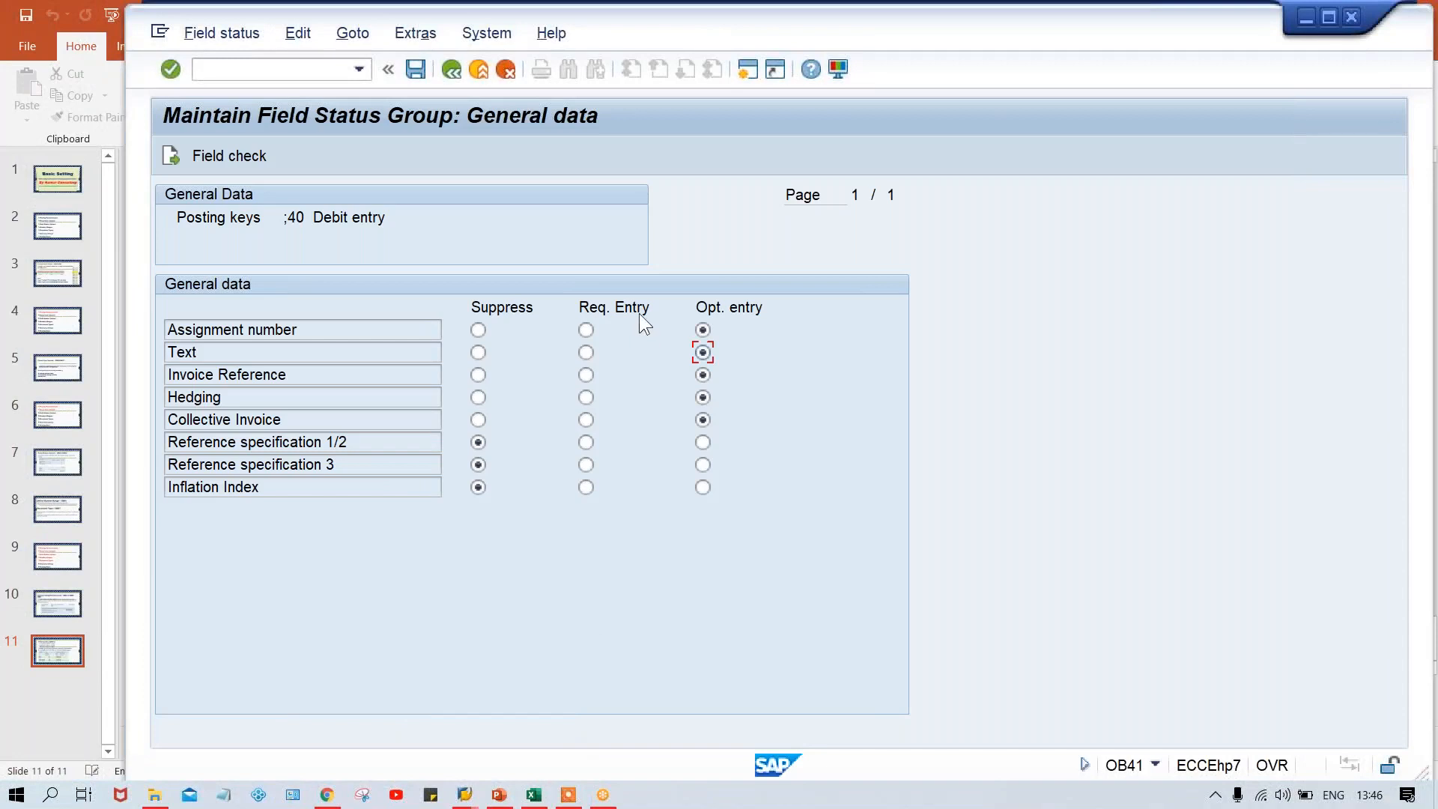
{"action": "left_click", "coordinate": [586, 330]}
{"action": "left_click", "coordinate": [589, 353]}
{"action": "left_click", "coordinate": [703, 331]}
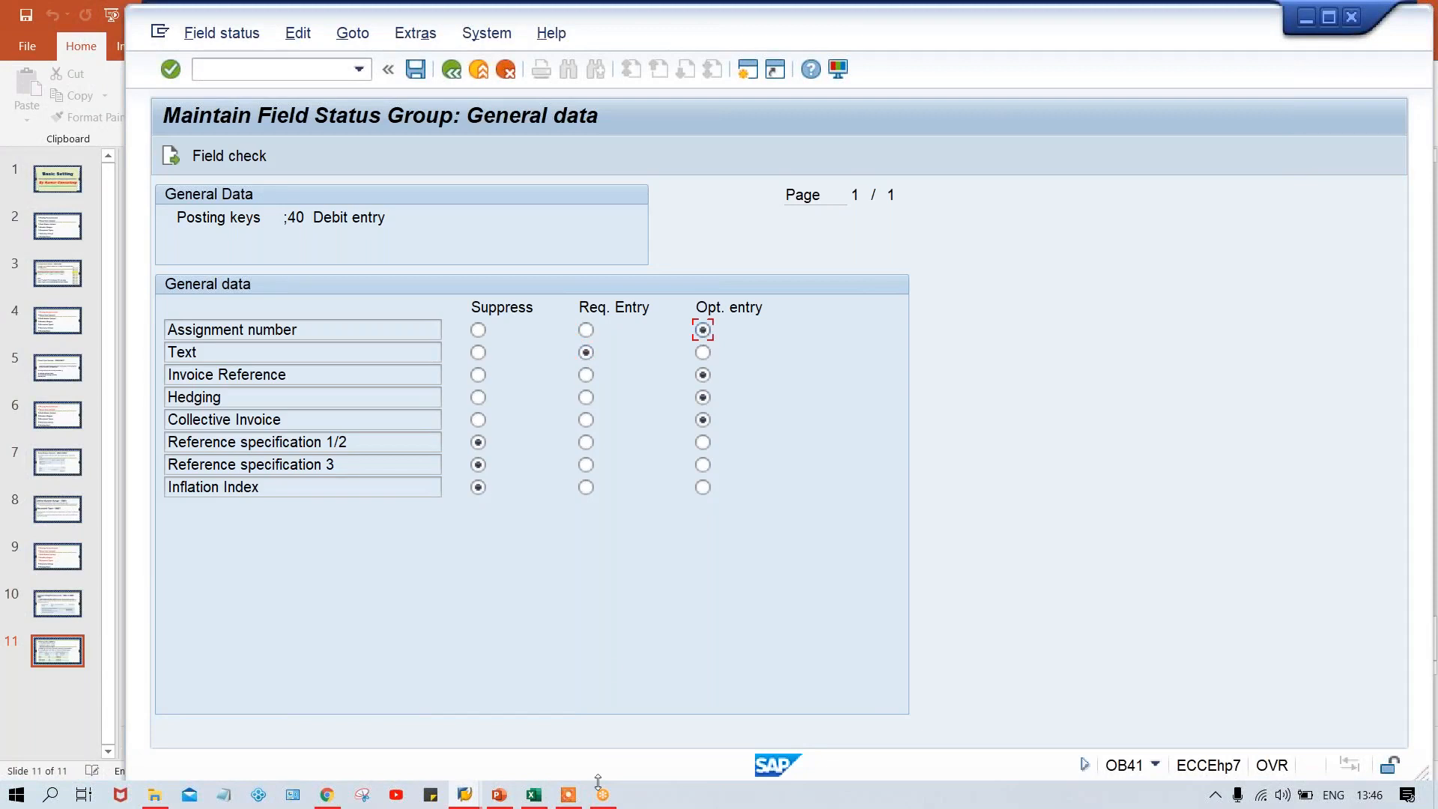
Switch to the TFSV group G001 session, try suppressing the Text field and return it to optional
{"action": "mouse_move", "coordinate": [461, 796]}
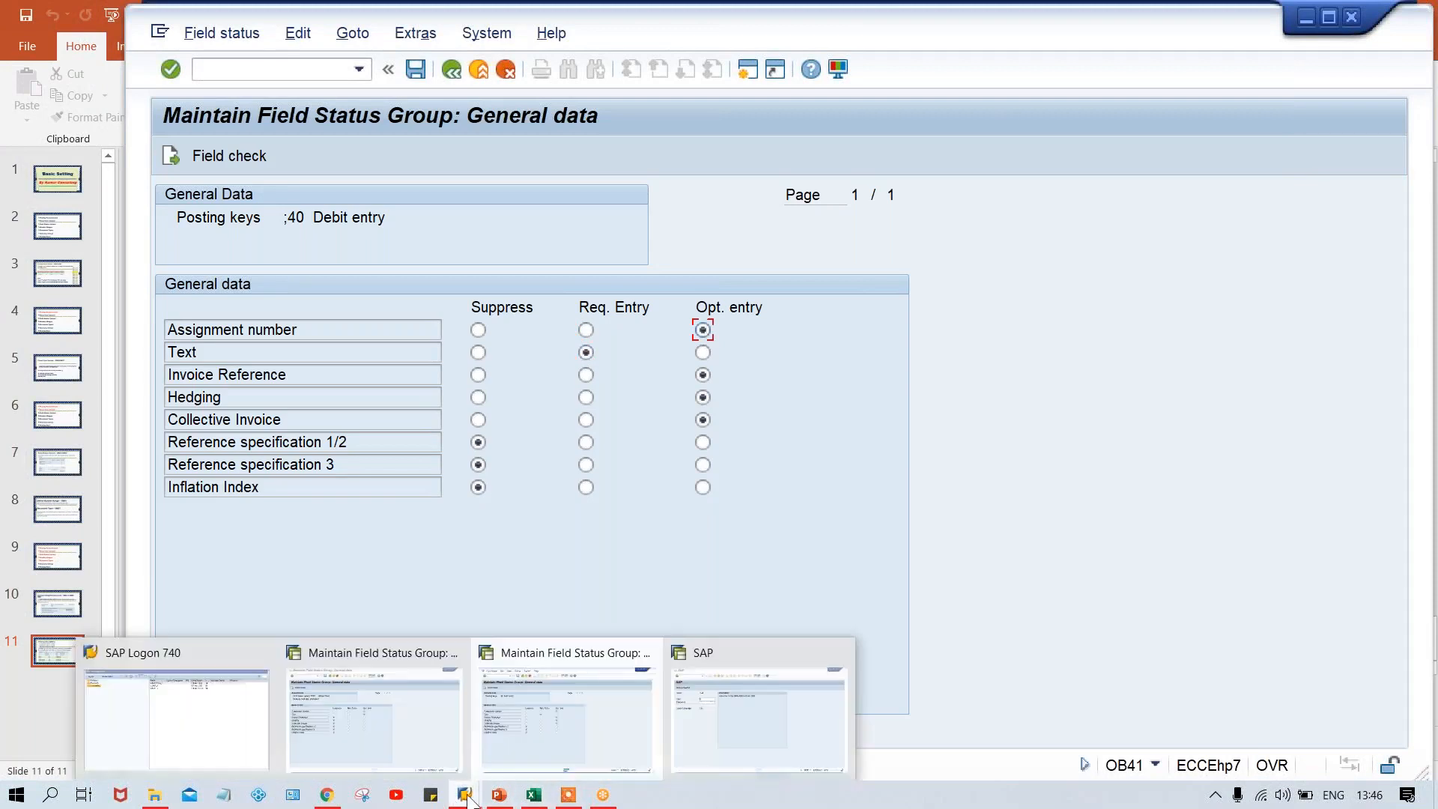
{"action": "left_click", "coordinate": [417, 748]}
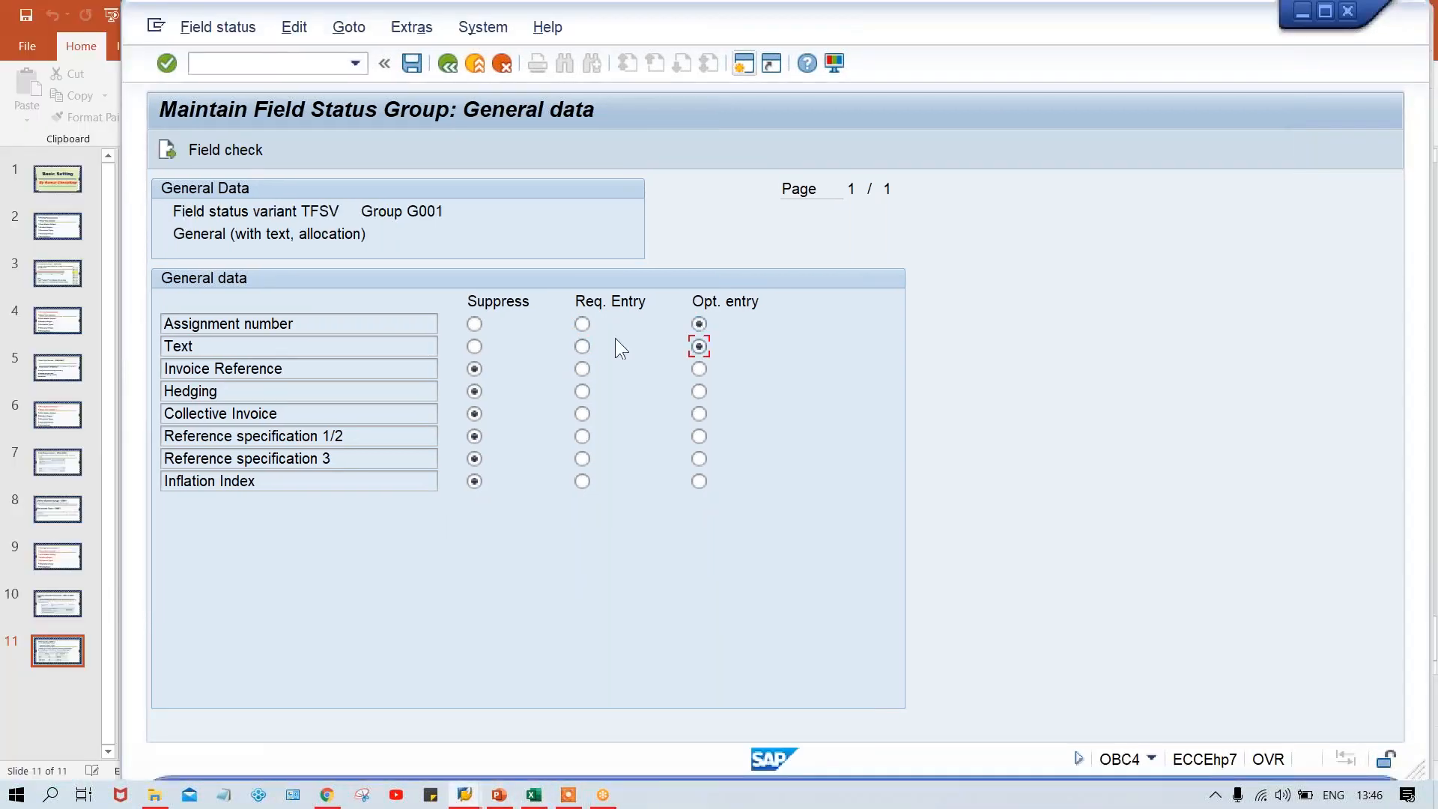
{"action": "left_click", "coordinate": [475, 347]}
{"action": "left_click", "coordinate": [700, 346]}
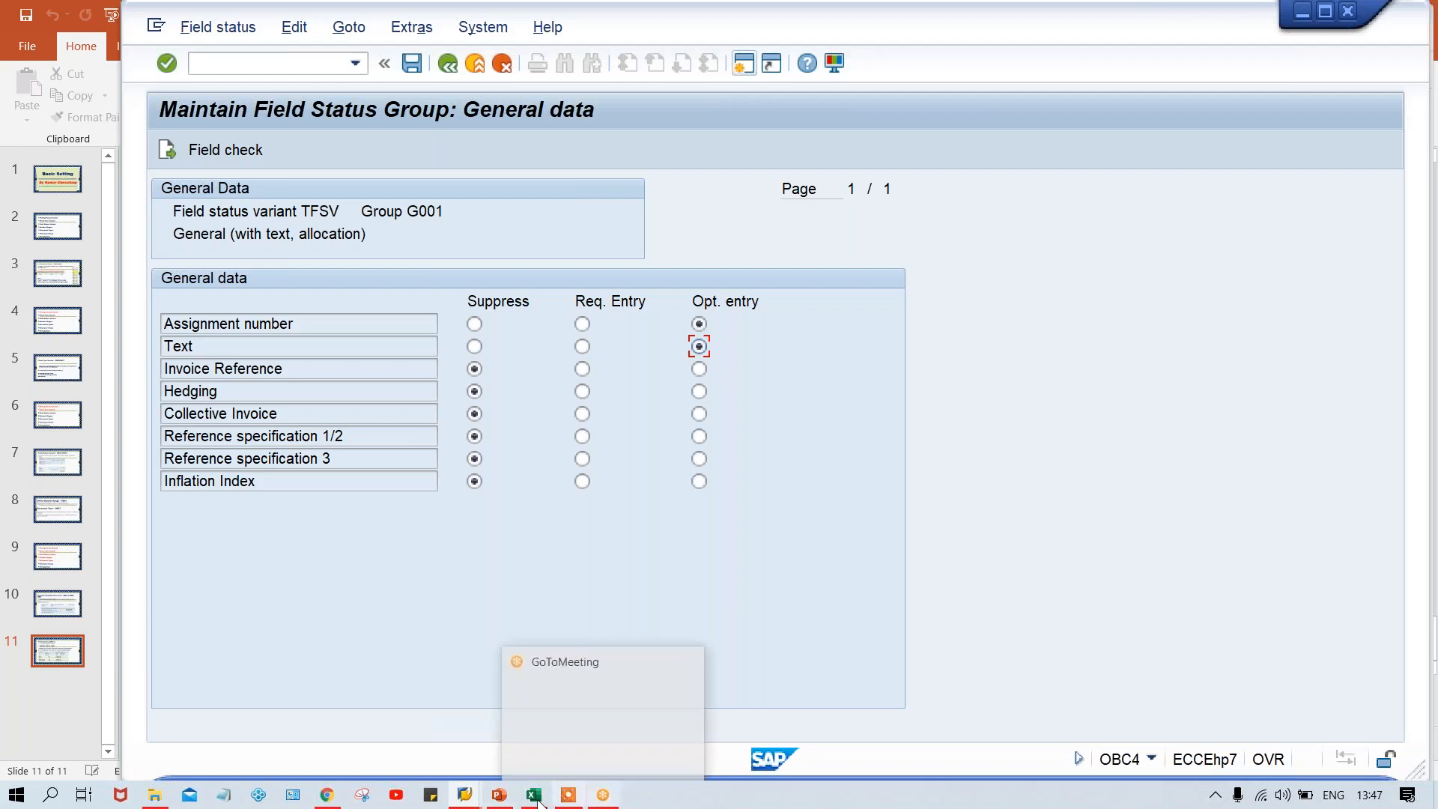
Switch to the Basic Settings presentation in PowerPoint and show slide 2, the list of basic setting topics
{"action": "left_click", "coordinate": [501, 797]}
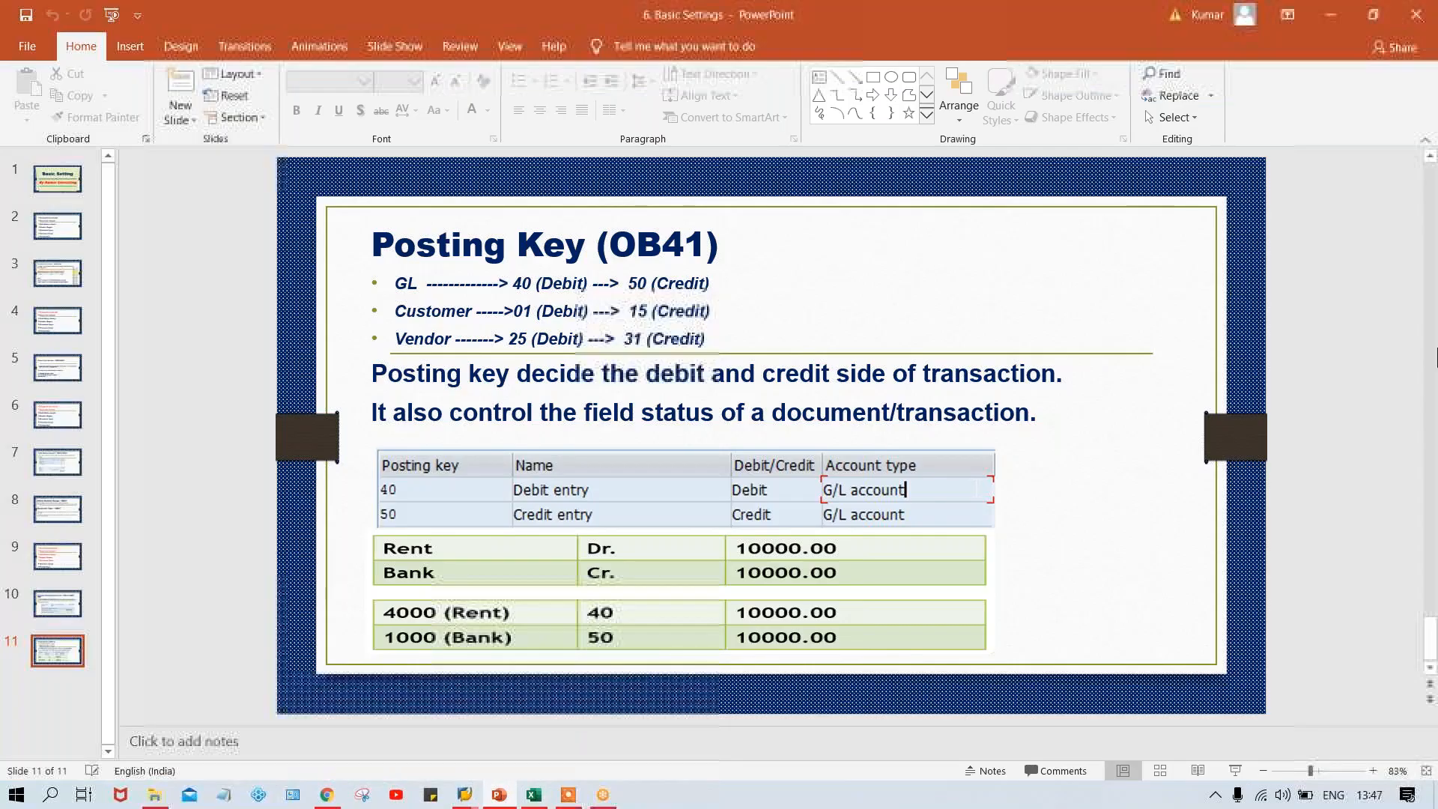
{"action": "scroll", "coordinate": [1377, 373], "scroll_direction": "up", "scroll_amount": 10}
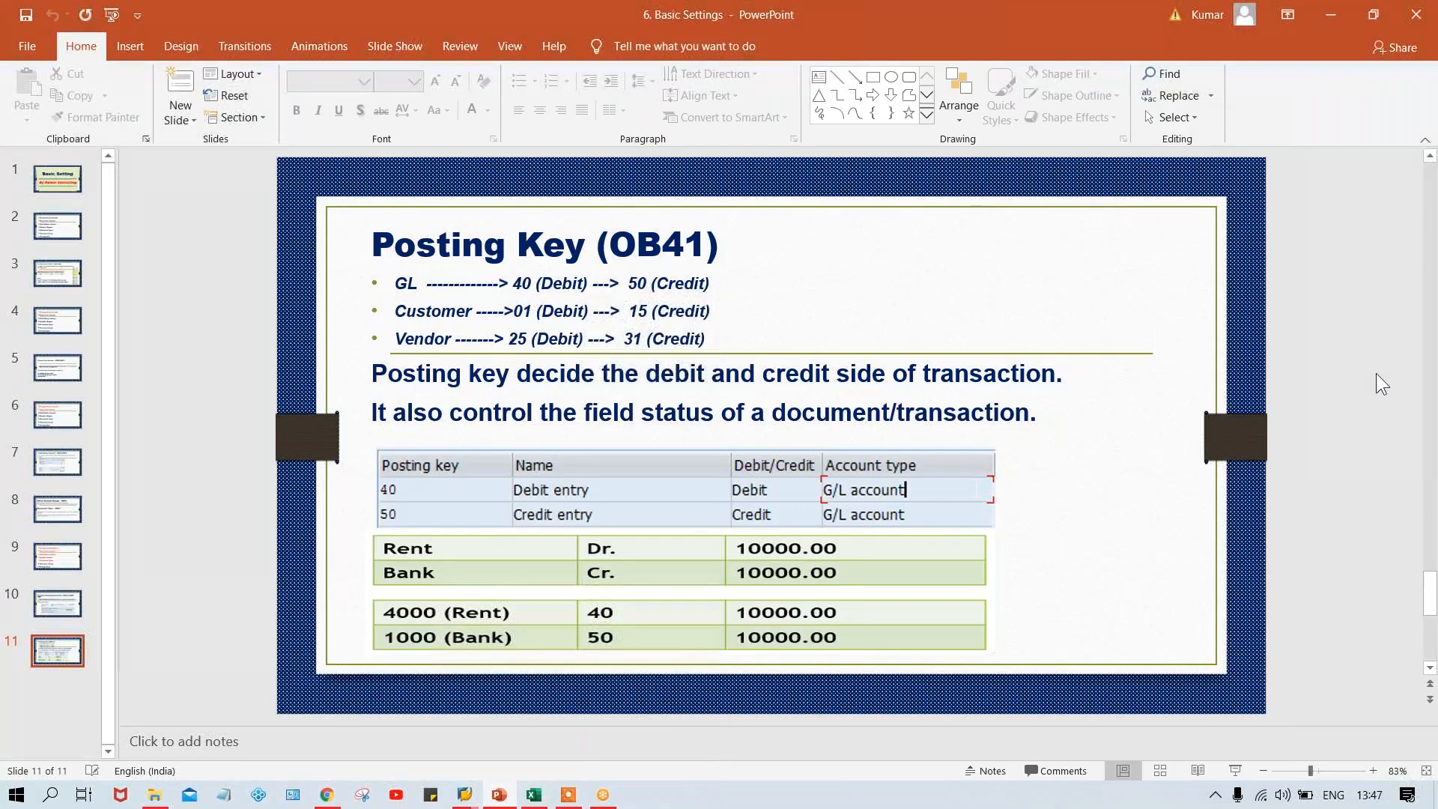
{"action": "scroll", "coordinate": [1436, 466], "scroll_direction": "down", "scroll_amount": 1}
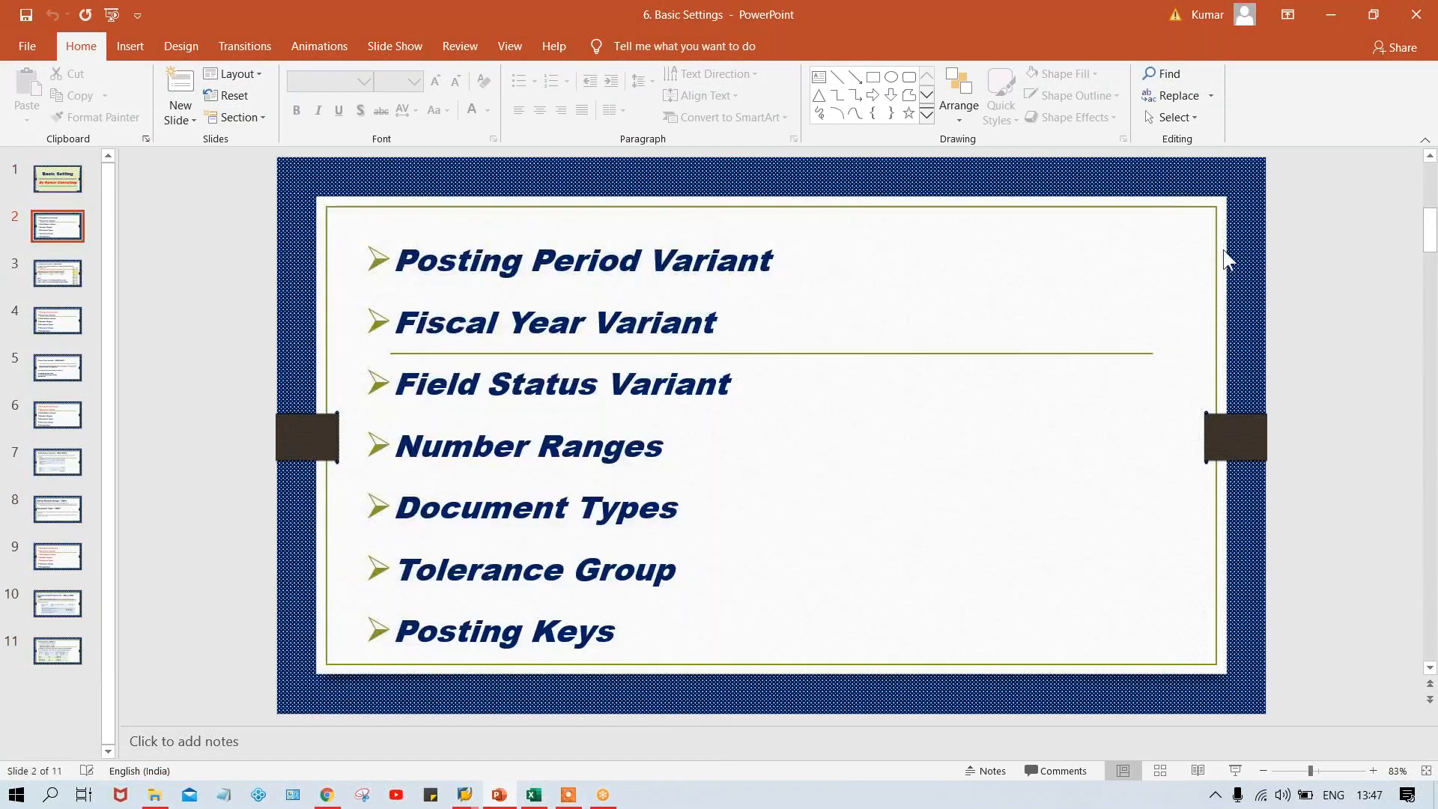